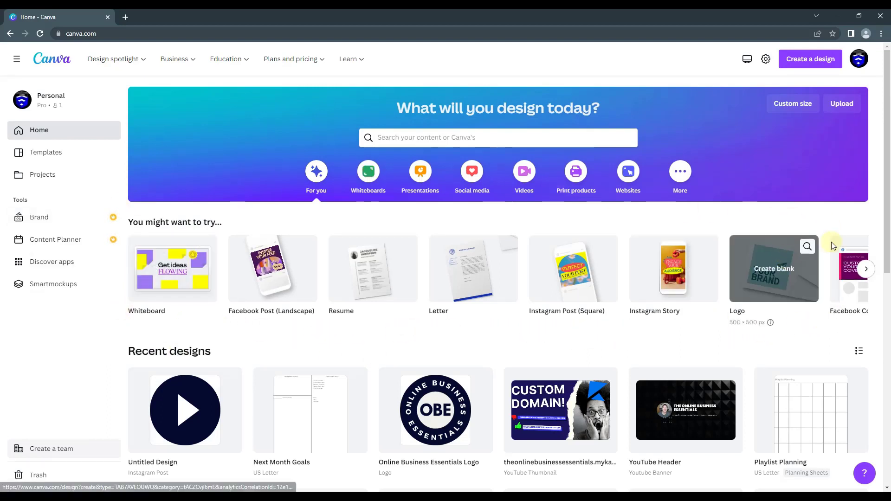
# Look through the suggested design types on the home page and in the list for creating a new design.
pyautogui.click(866, 270)
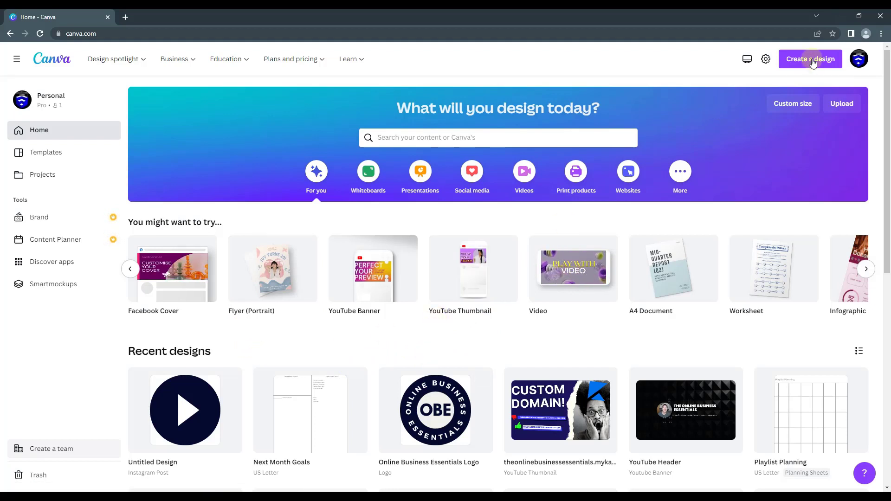
pyautogui.click(812, 62)
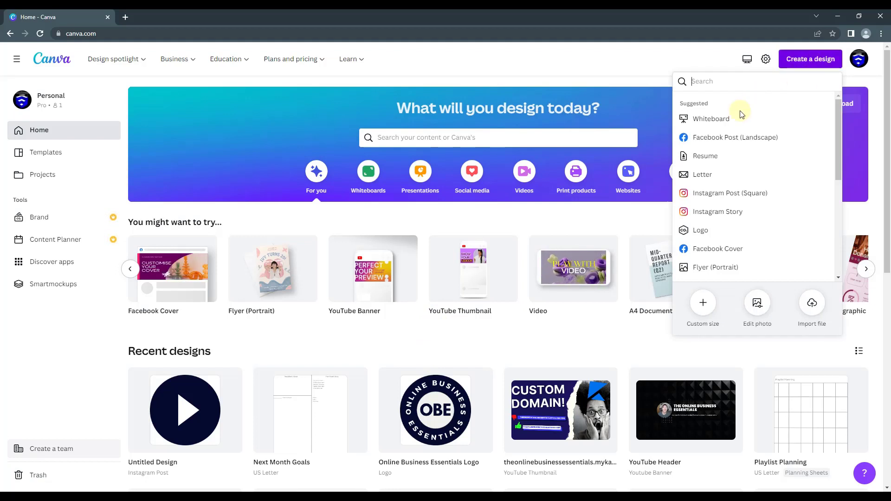
pyautogui.scroll(-5, 737, 184)
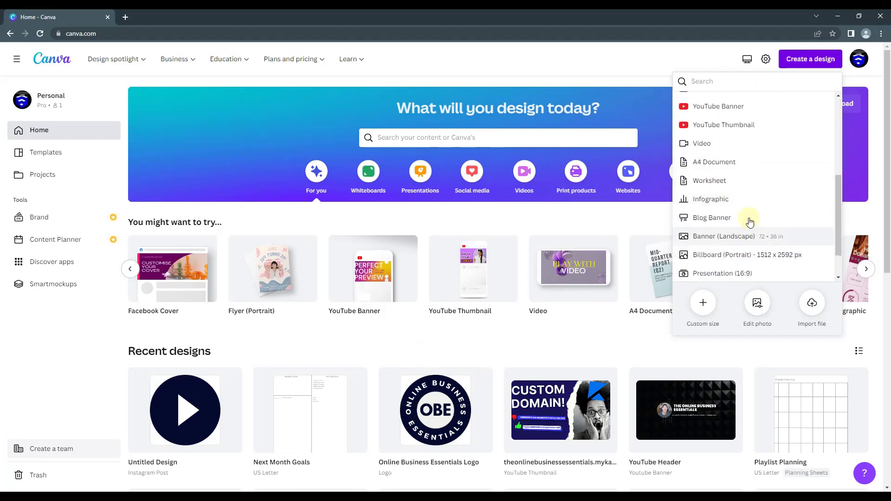
pyautogui.scroll(5, 743, 209)
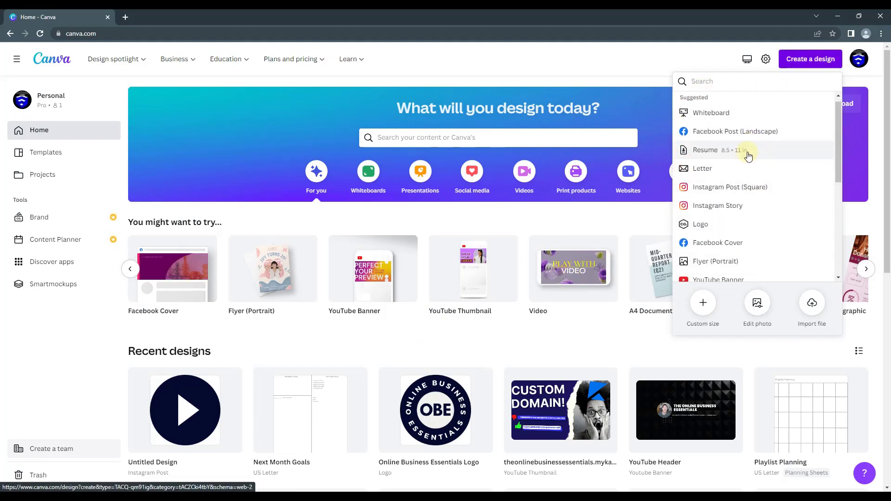
pyautogui.scroll(-1, 756, 159)
pyautogui.scroll(1, 765, 158)
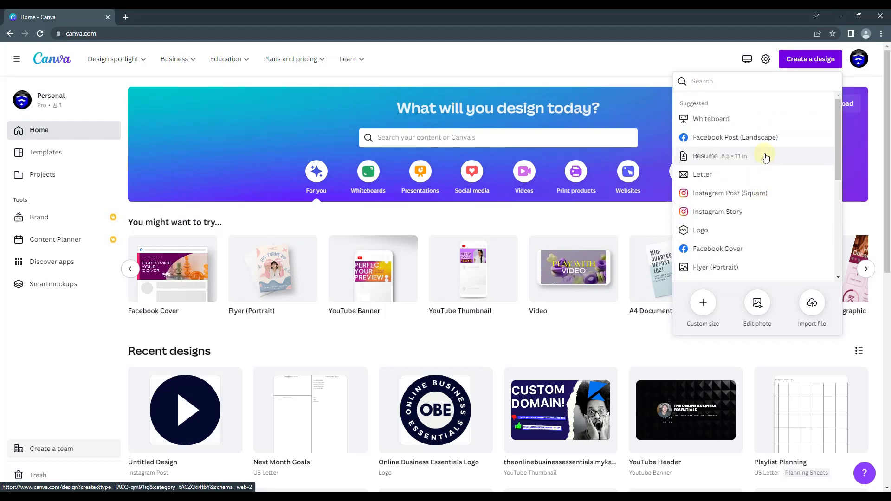
# Search the new-design types for "youtube thumbnail" and for "instagram", then close the list.
pyautogui.write('youtube thumbnail')
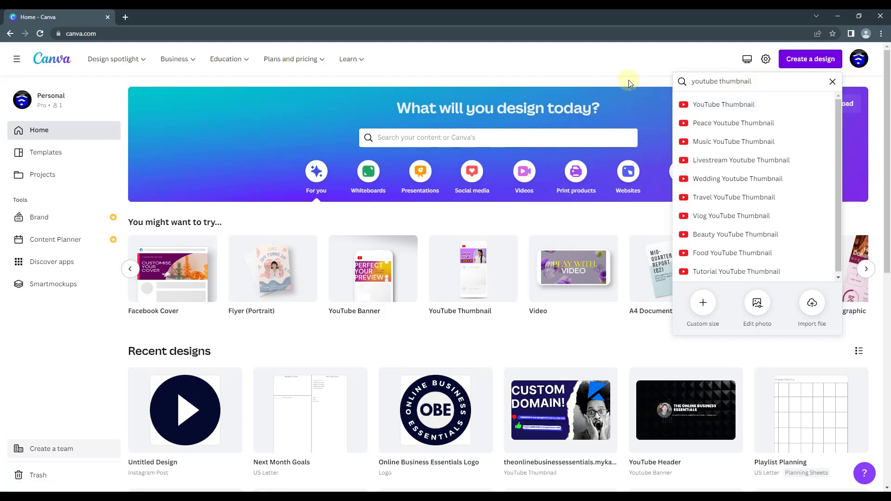
pyautogui.write('instag')
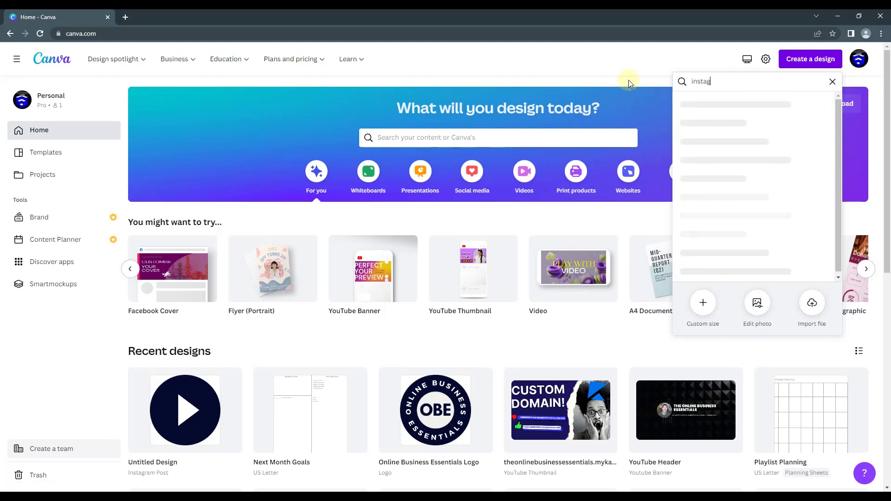
pyautogui.write('ram')
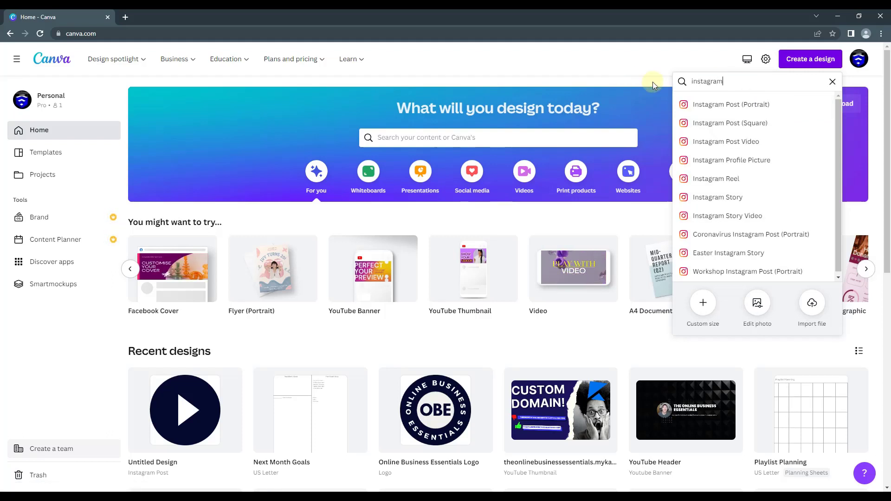
pyautogui.click(591, 61)
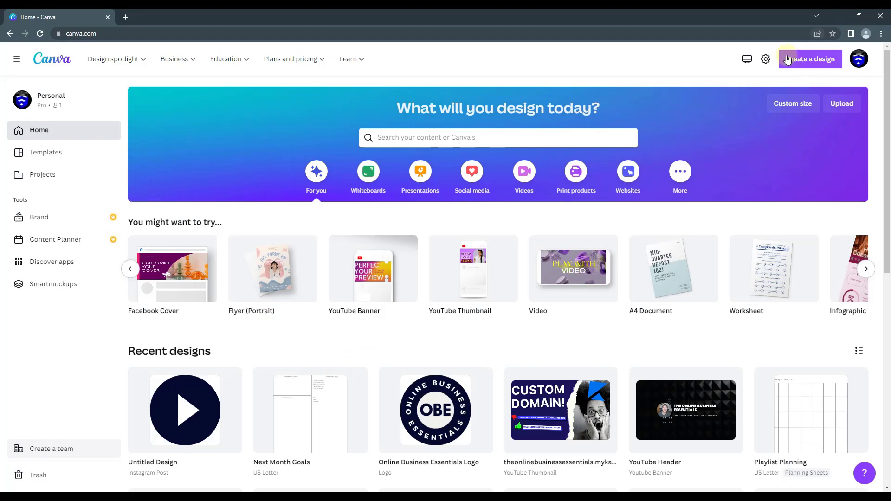
# Search the new-design types for "instagram" and "youtube thumbnail", and create a blank YouTube Thumbnail design.
pyautogui.click(804, 63)
pyautogui.write('instagram')
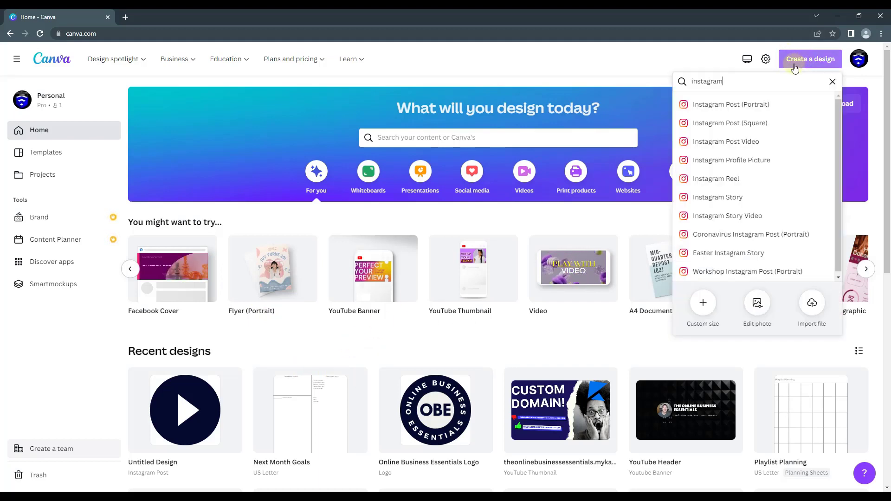
pyautogui.hotkey('ctrl', 'a')
pyautogui.write('youtube')
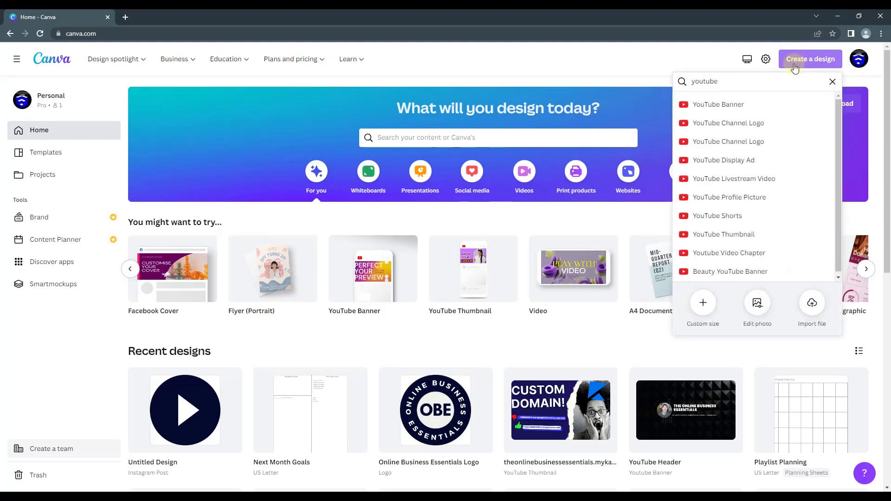
pyautogui.write(' thumbnail')
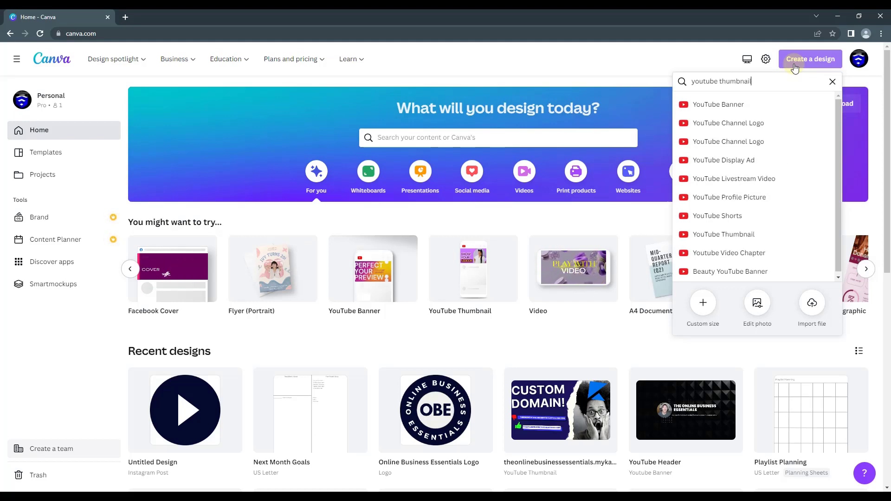
pyautogui.click(722, 105)
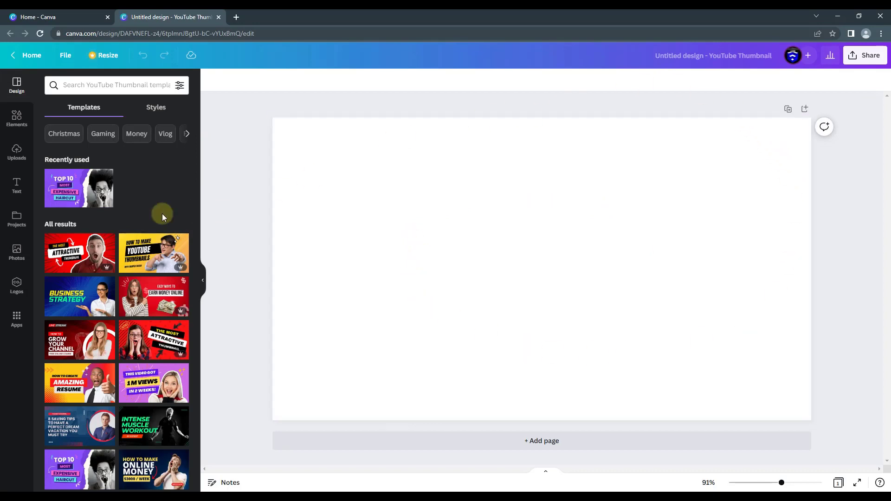
# Look over the available elements and the text presets with their font combinations.
pyautogui.click(12, 119)
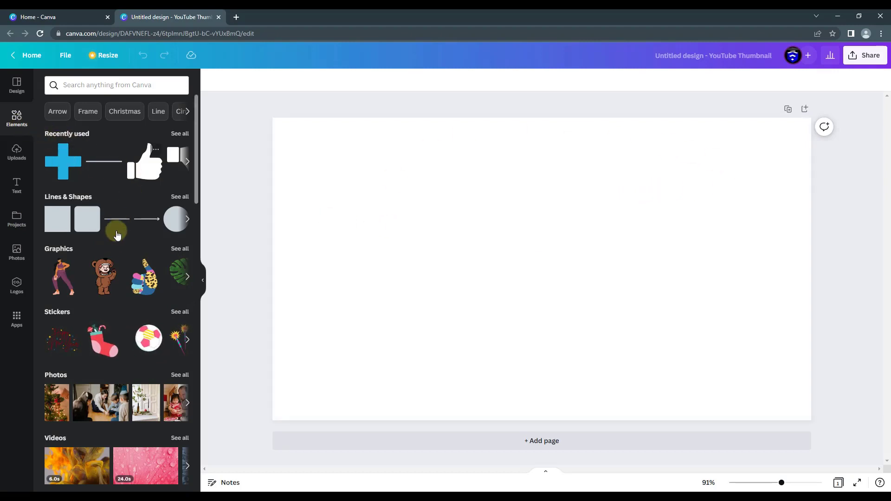
pyautogui.click(17, 186)
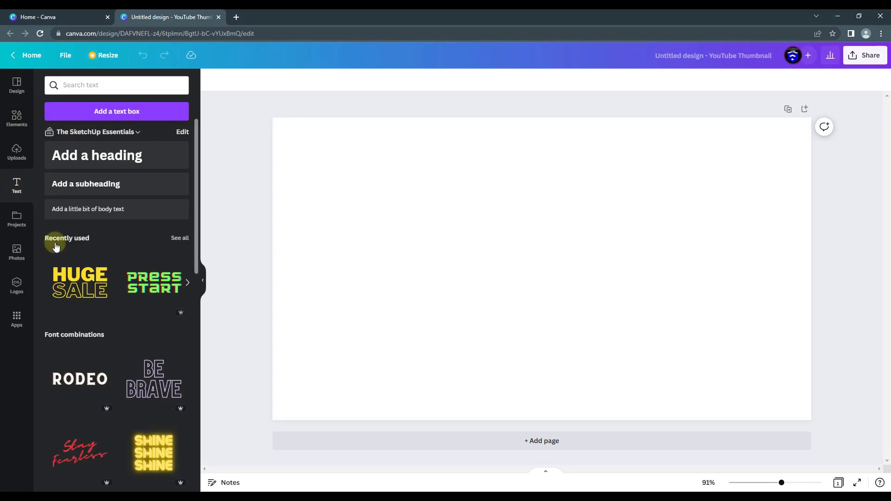
pyautogui.scroll(-2, 86, 303)
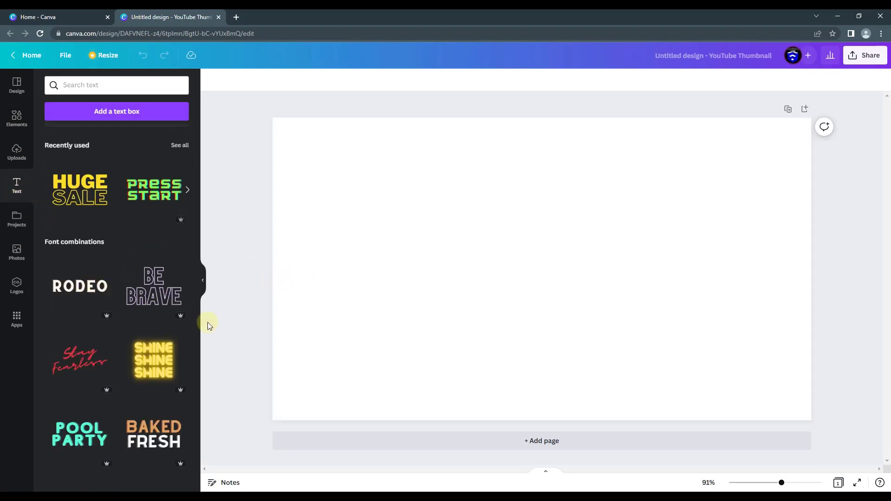
pyautogui.scroll(2, 166, 260)
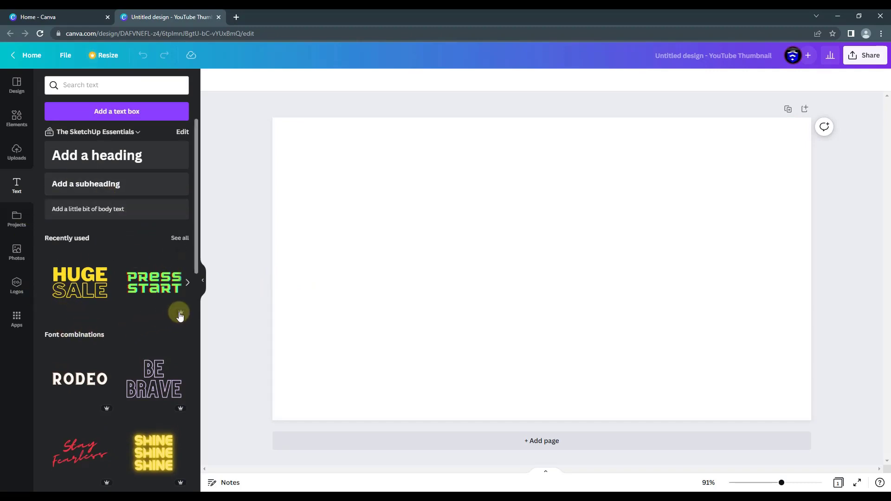
pyautogui.moveTo(174, 317)
pyautogui.scroll(-5, 179, 319)
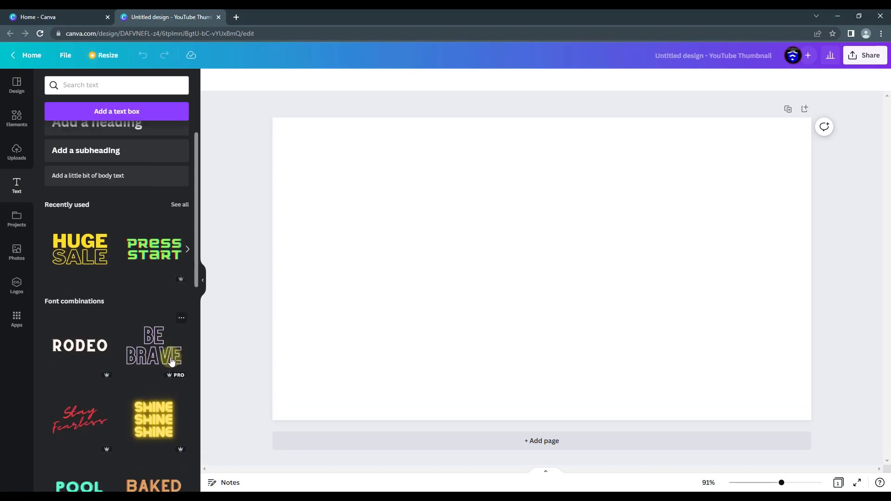
# Examine the element categories, including photos, videos, audio, charts, tables, frames, grids and collections.
pyautogui.click(19, 122)
pyautogui.scroll(-4, 136, 261)
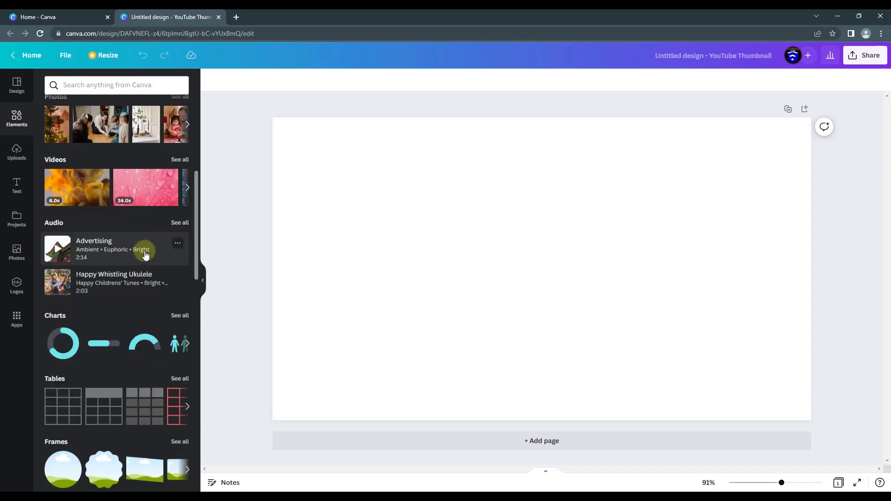
pyautogui.scroll(-5, 136, 251)
pyautogui.scroll(-3, 136, 247)
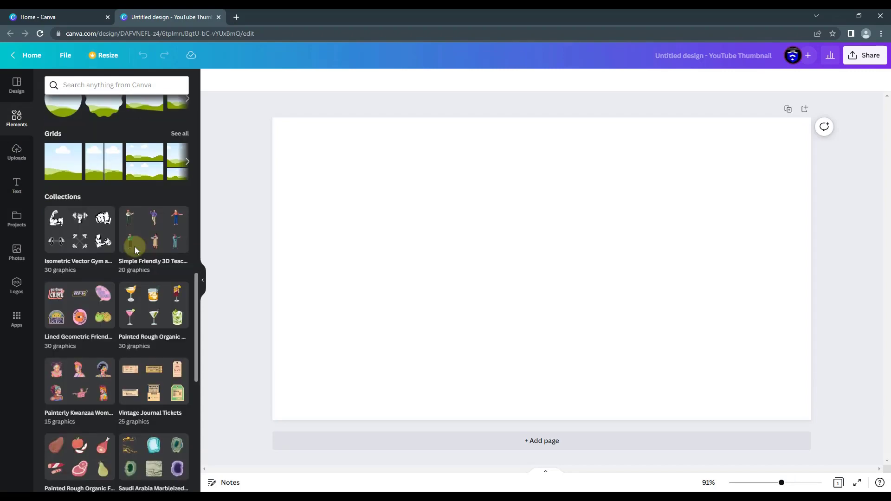
pyautogui.scroll(12, 136, 244)
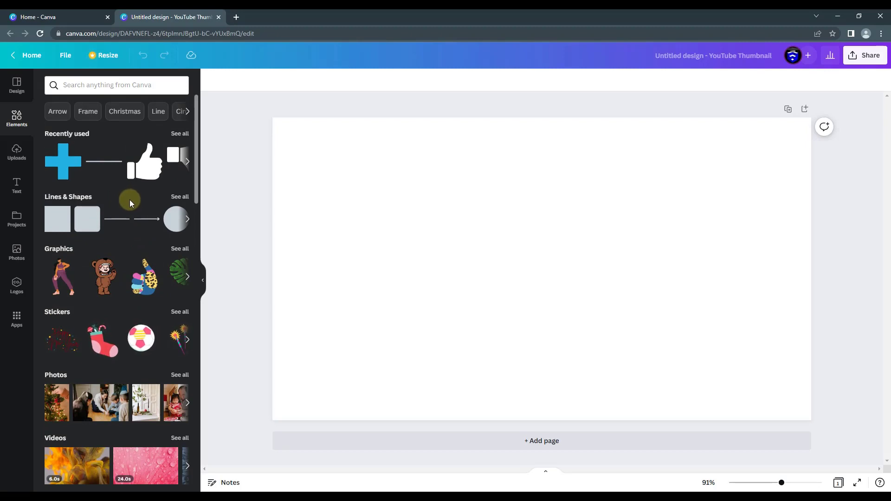
# Browse the YouTube Thumbnail templates offered for the blank design.
pyautogui.click(17, 88)
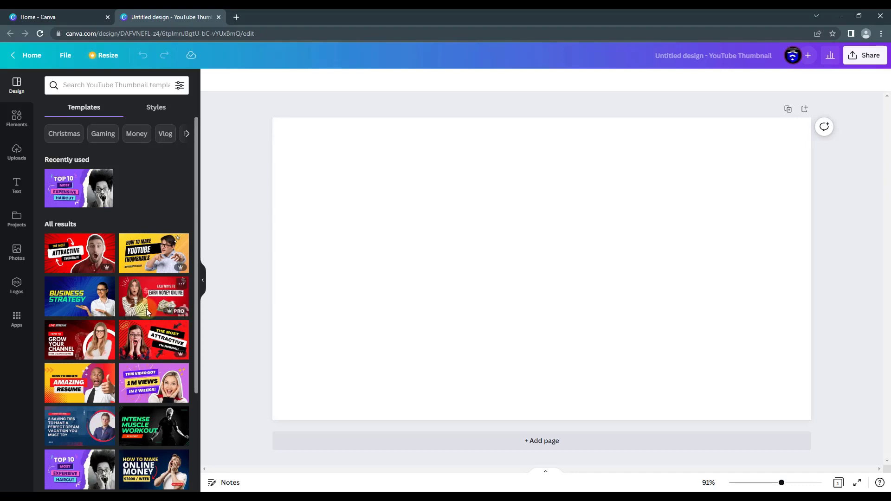
pyautogui.scroll(-2, 146, 309)
pyautogui.scroll(-7, 139, 301)
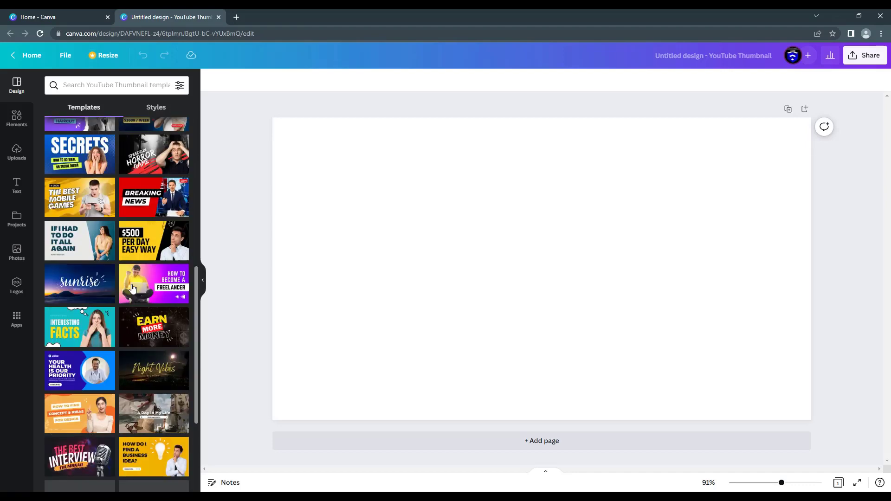
pyautogui.scroll(-1, 123, 290)
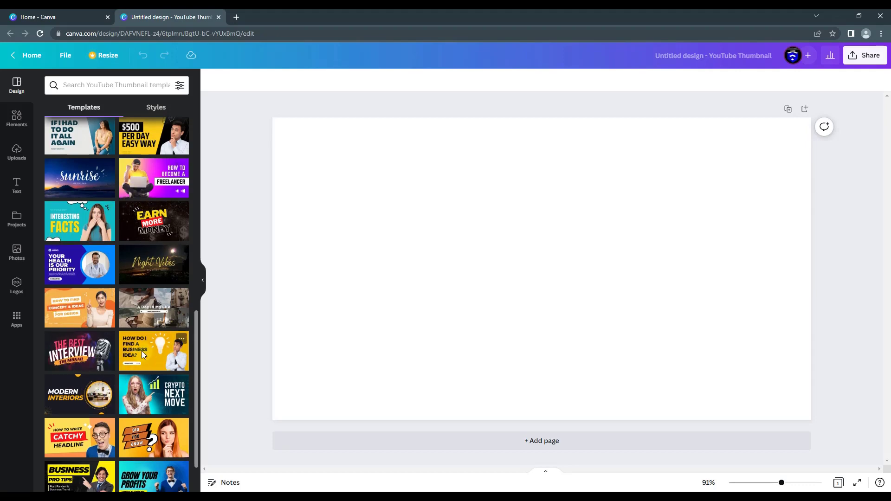
pyautogui.scroll(-2, 134, 325)
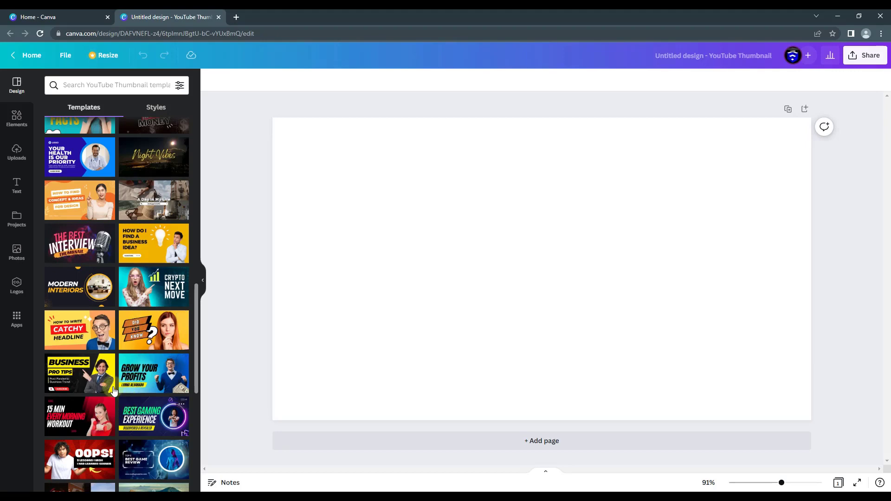
pyautogui.scroll(5, 111, 306)
pyautogui.scroll(-4, 130, 231)
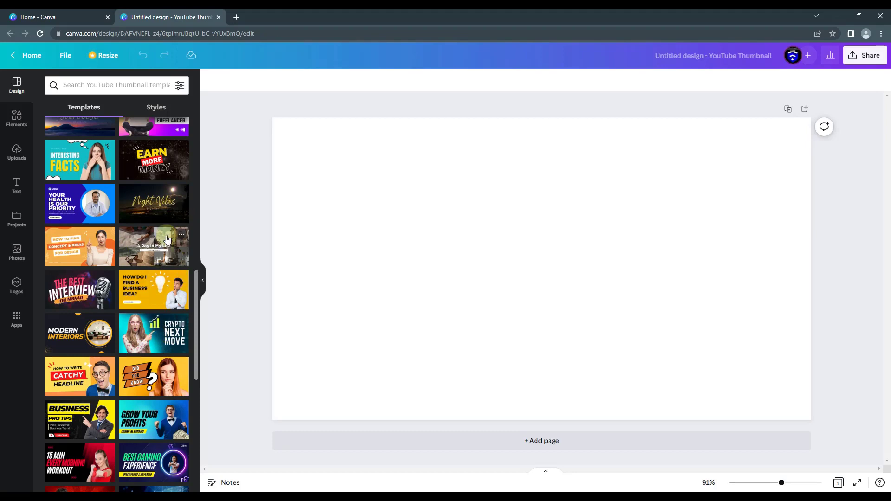
pyautogui.scroll(4, 162, 218)
pyautogui.scroll(5, 162, 235)
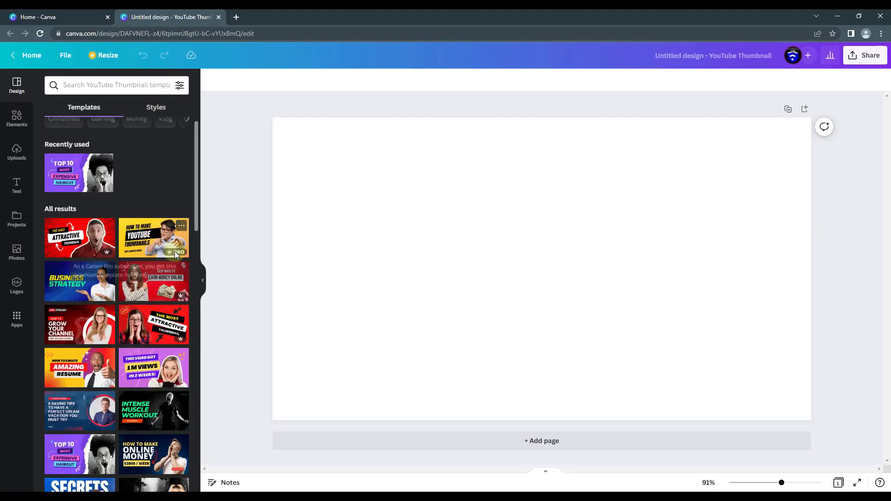
# Apply the "Crypto Next Move" template to the blank thumbnail and select its background image.
pyautogui.scroll(-2, 160, 223)
pyautogui.scroll(-7, 155, 199)
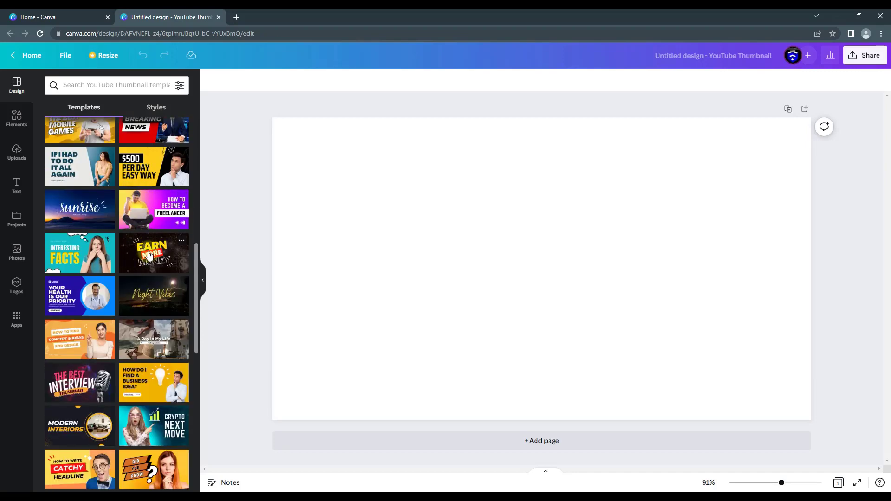
pyautogui.scroll(-2, 149, 255)
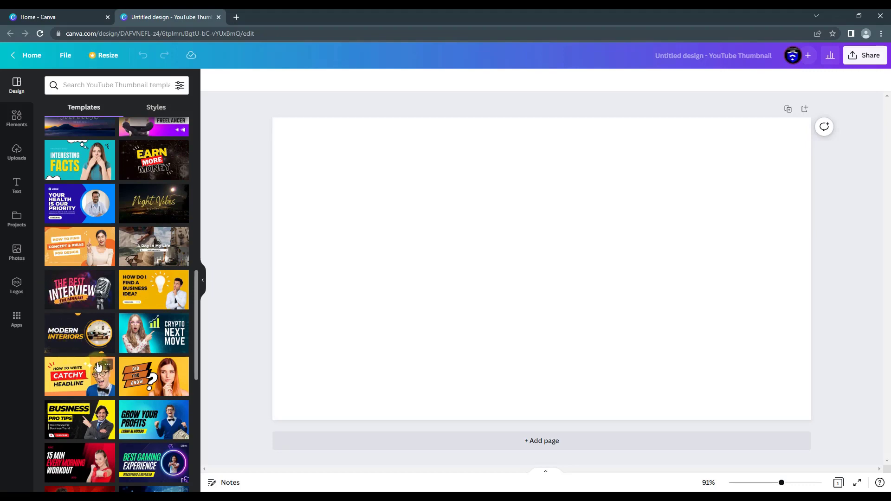
pyautogui.click(149, 335)
pyautogui.click(275, 328)
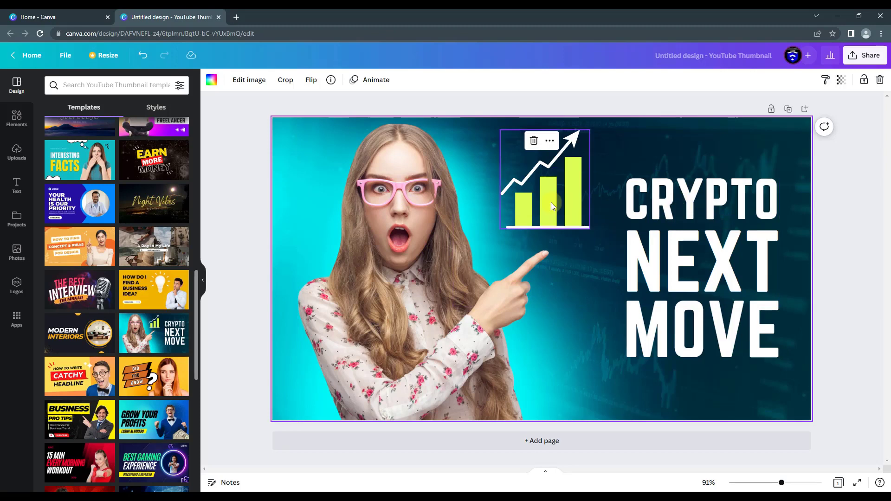
# Replace the three headline lines with "USE", "CANVA" and "FOR FREE!".
pyautogui.doubleClick(658, 201)
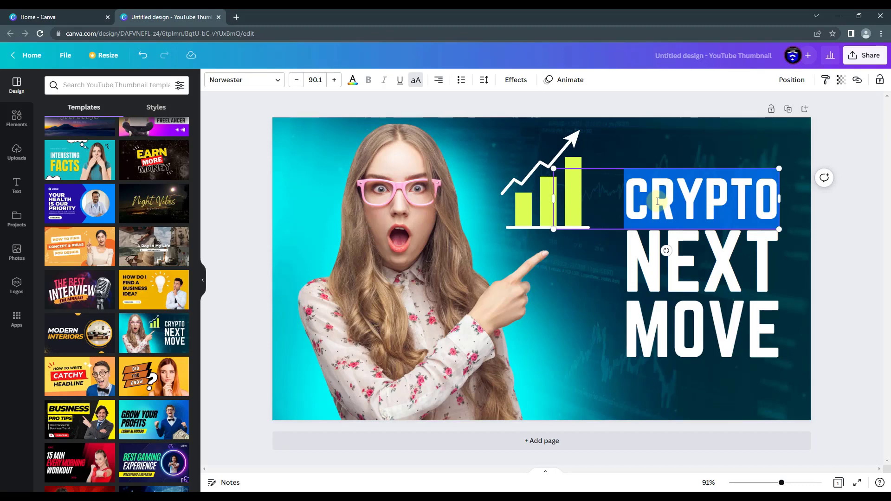
pyautogui.write('USE')
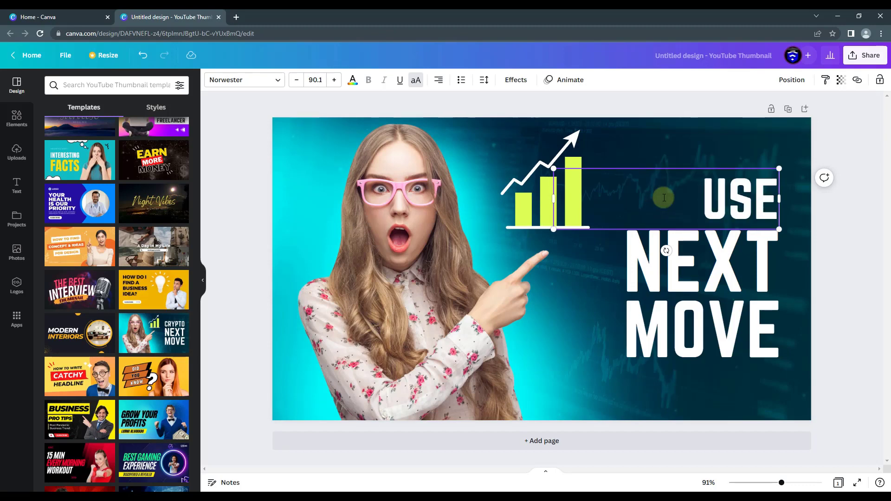
pyautogui.doubleClick(715, 247)
pyautogui.write('CAN')
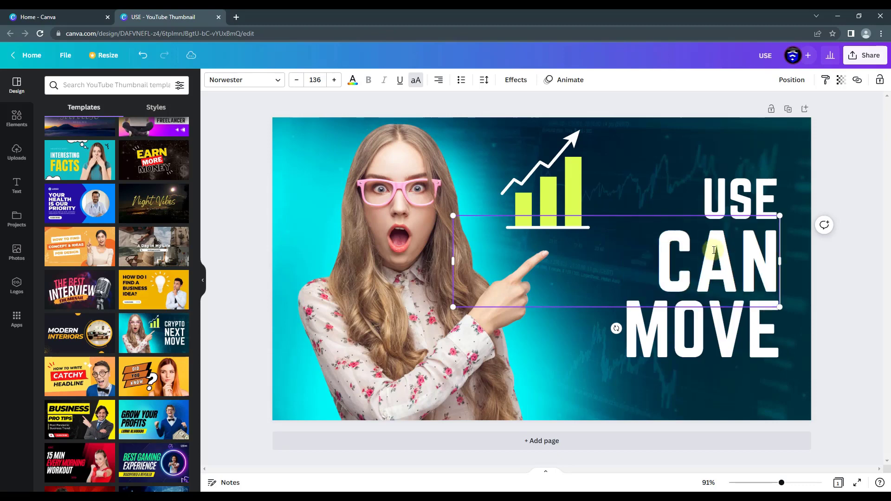
pyautogui.write('VA')
pyautogui.doubleClick(690, 328)
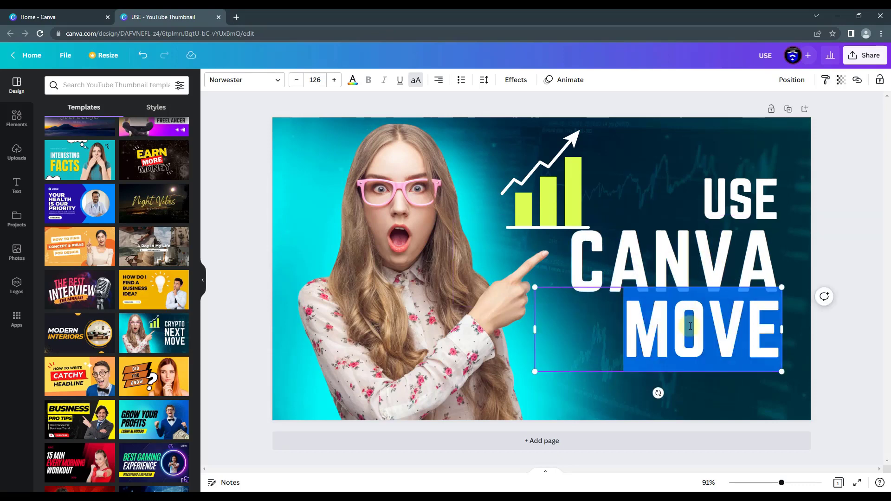
pyautogui.write('FOR FRE')
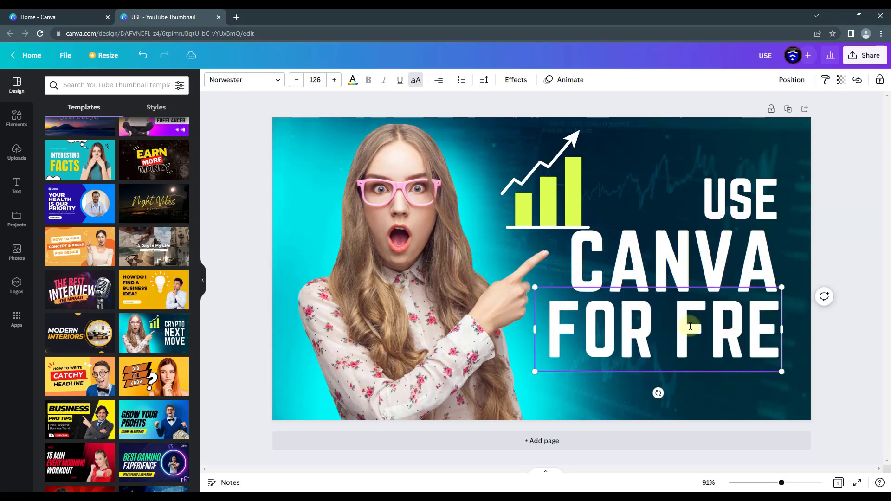
pyautogui.write('E!')
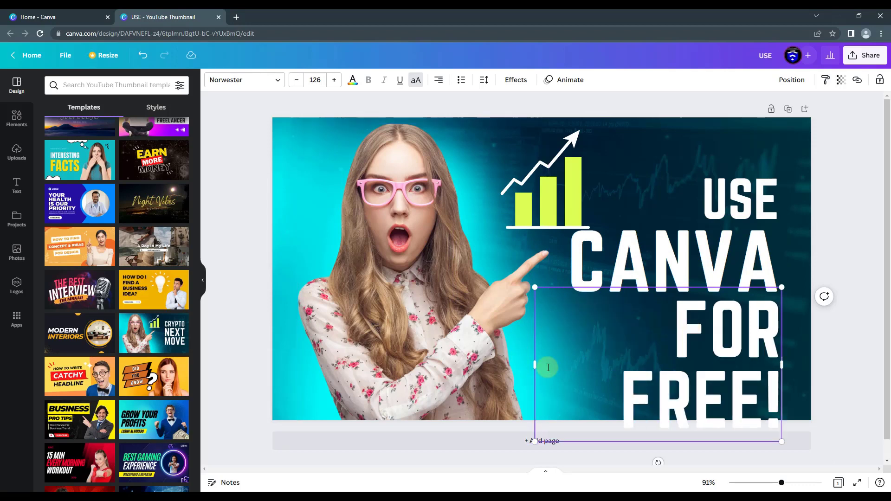
# Widen the "FOR FREE!" text box until it fits on one line and reduce its font size to roughly match the width of "CANVA".
pyautogui.moveTo(534, 365); pyautogui.dragTo(489, 365)
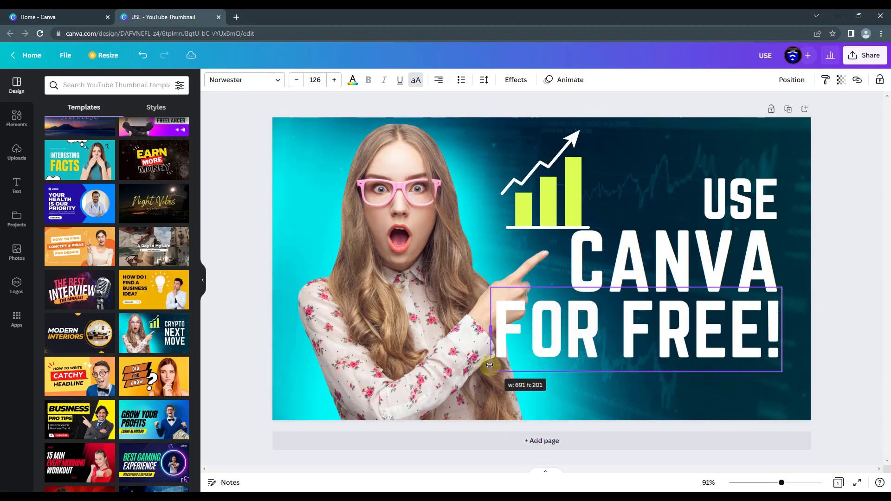
pyautogui.click(297, 80)
pyautogui.click(297, 80)
pyautogui.click(297, 81)
pyautogui.click(297, 80)
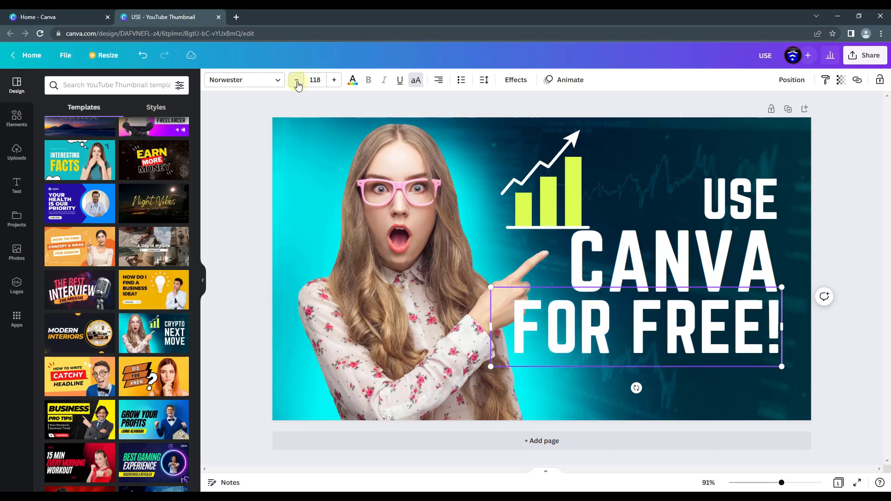
pyautogui.click(297, 81)
pyautogui.click(297, 81)
pyautogui.click(297, 80)
pyautogui.click(297, 81)
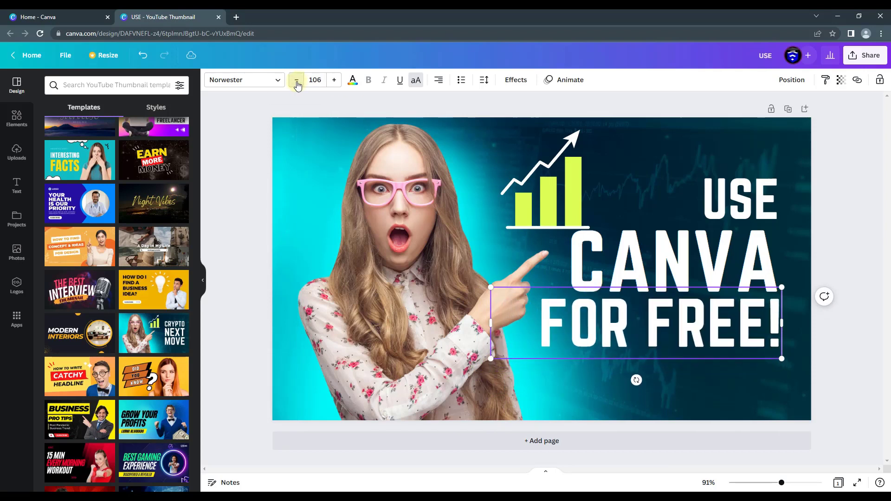
pyautogui.click(296, 81)
pyautogui.click(297, 81)
pyautogui.click(297, 81)
pyautogui.click(296, 81)
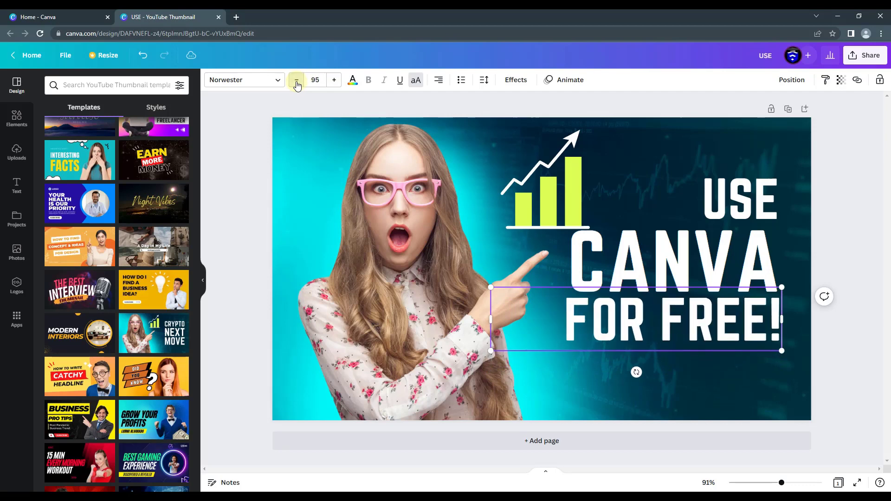
pyautogui.click(296, 81)
pyautogui.click(297, 81)
# Enlarge the "USE" text to font size 151 and align its right edge with the "FOR FREE!" line.
pyautogui.click(666, 162)
pyautogui.moveTo(552, 148); pyautogui.dragTo(397, 131)
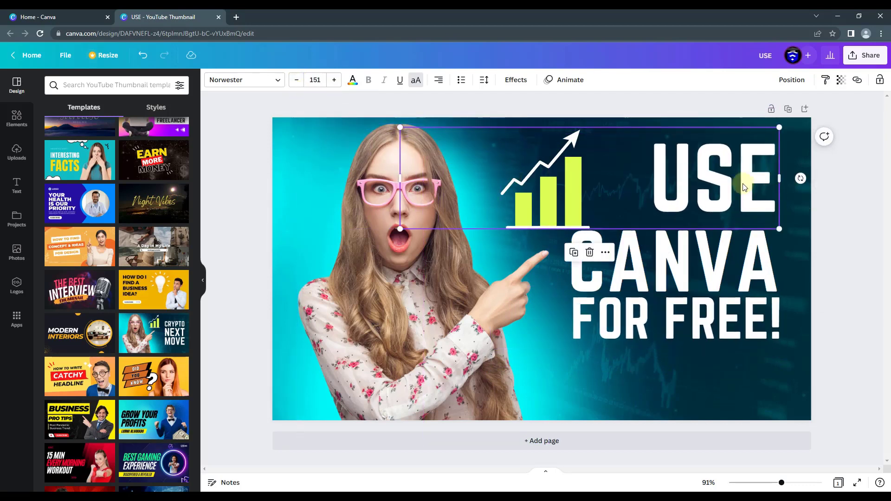
pyautogui.moveTo(741, 184); pyautogui.dragTo(747, 187)
# Change the font of the word "USE" to Montserrat Classic.
pyautogui.doubleClick(687, 187)
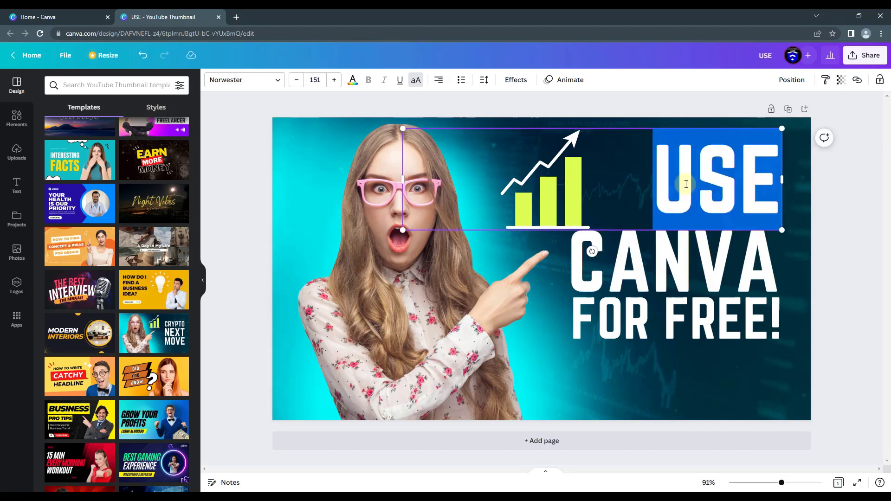
pyautogui.click(278, 81)
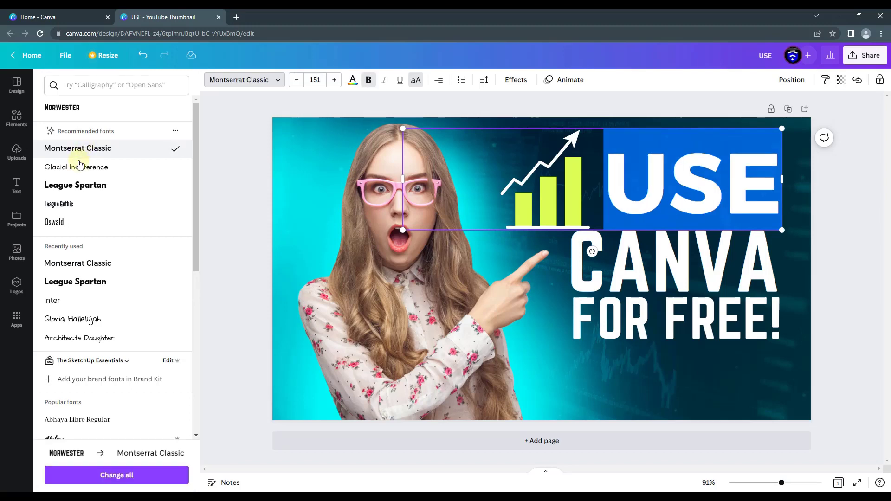
pyautogui.click(688, 99)
pyautogui.click(832, 197)
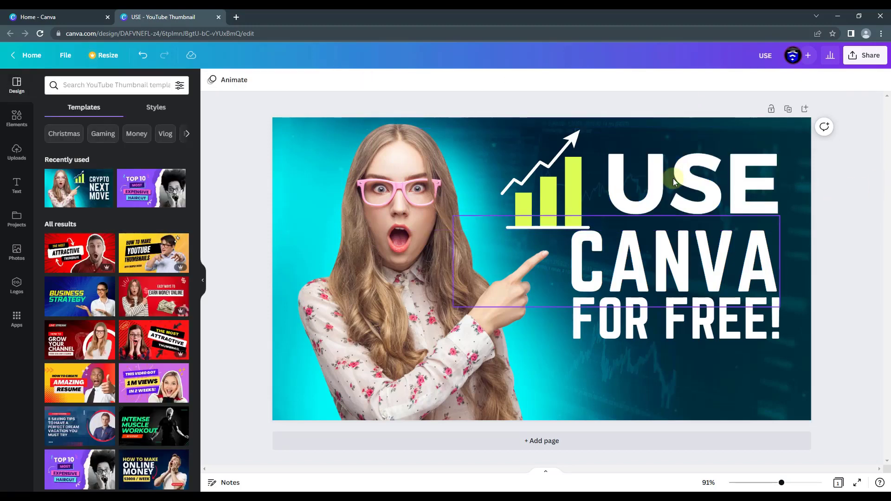
# Delete the bar chart graphic with the rising arrow and select the woman's photo.
pyautogui.click(565, 197)
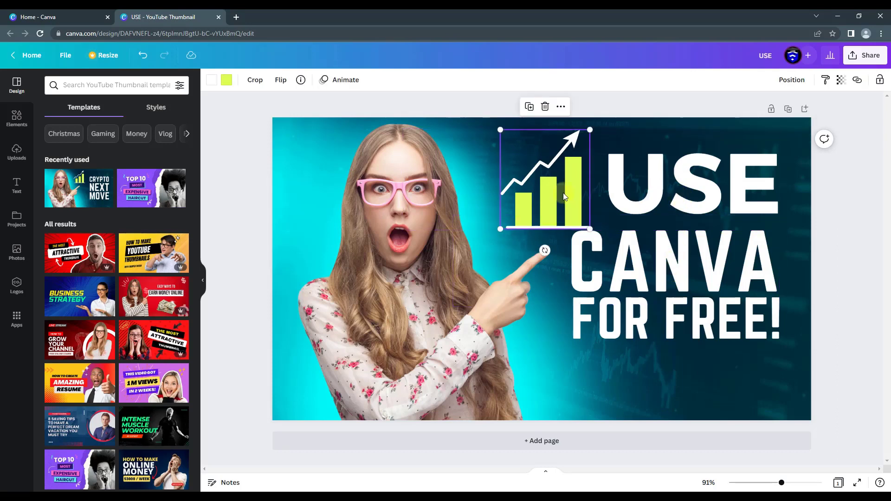
pyautogui.press('Delete')
pyautogui.click(405, 233)
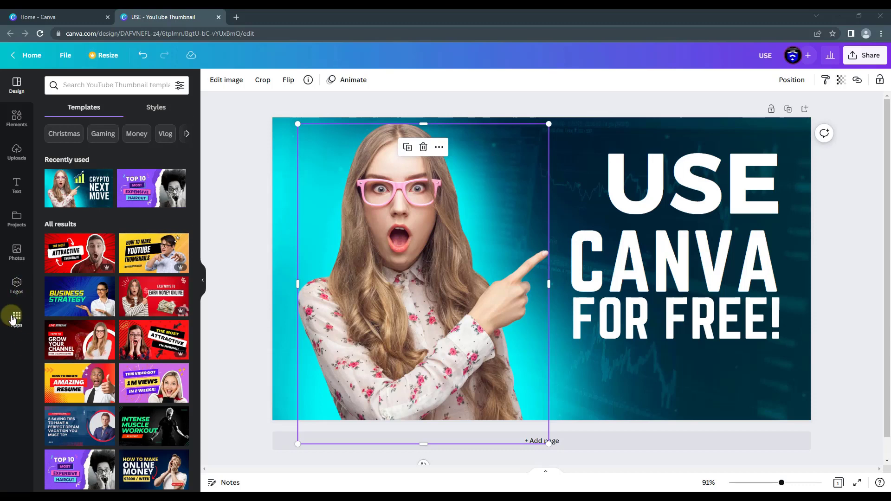
# Replace the woman's photo with the uploaded cutout of the man in a cap, enlarged along the page's lower edge.
pyautogui.click(16, 151)
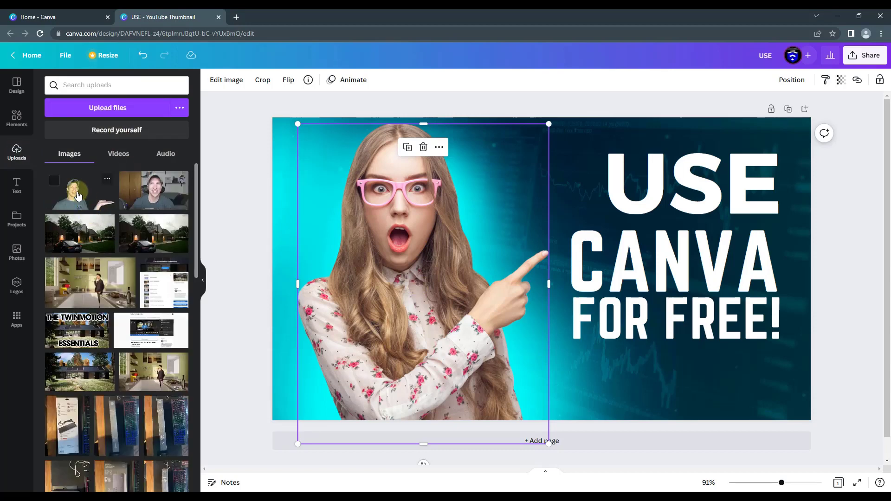
pyautogui.click(78, 196)
pyautogui.moveTo(541, 276)
pyautogui.mouseDown()
pyautogui.moveTo(487, 299)
pyautogui.moveTo(539, 270)
pyautogui.moveTo(544, 277)
pyautogui.mouseUp()
pyautogui.click(483, 339)
pyautogui.moveTo(483, 339); pyautogui.dragTo(369, 373)
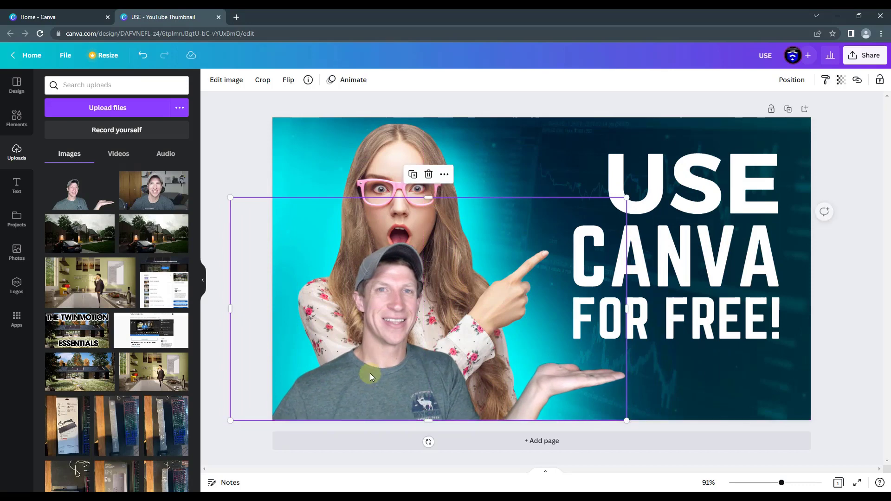
pyautogui.moveTo(627, 197); pyautogui.dragTo(743, 133)
pyautogui.moveTo(520, 343); pyautogui.dragTo(513, 342)
pyautogui.click(403, 181)
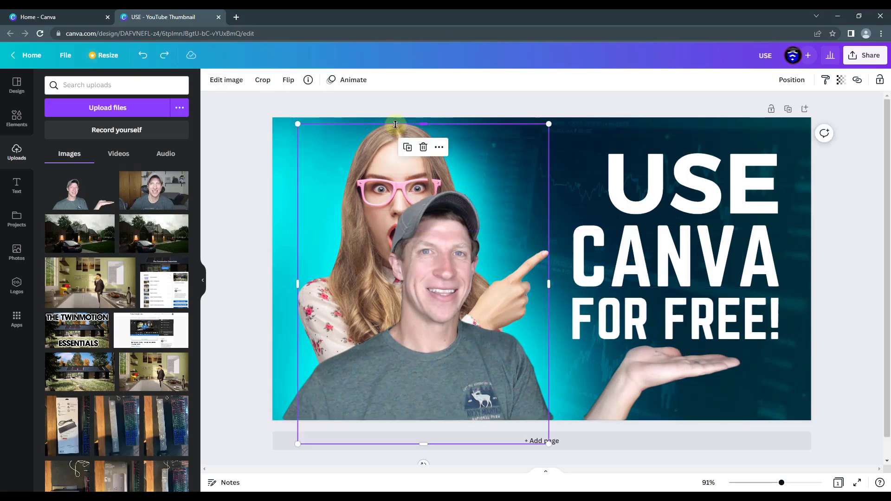
pyautogui.press('Delete')
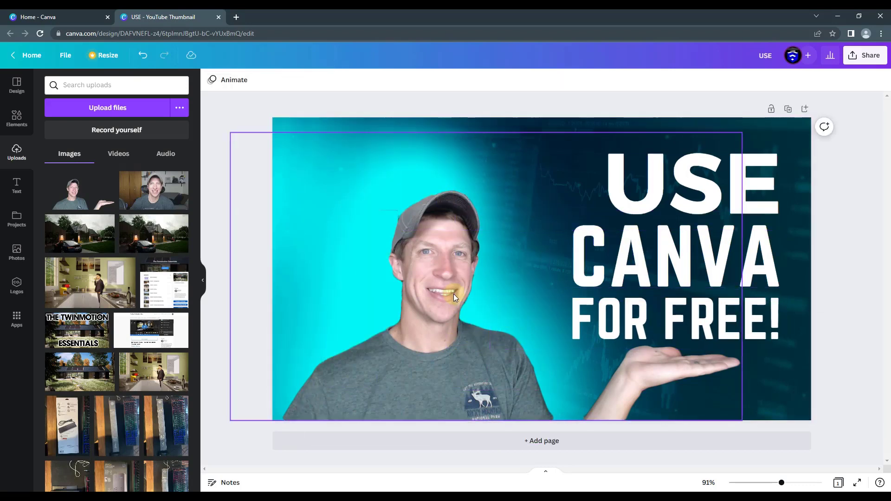
# Enlarge the man's cutout to fill the page's left half and move the headline text up above his open hand.
pyautogui.click(408, 250)
pyautogui.moveTo(224, 121); pyautogui.dragTo(170, 44)
pyautogui.moveTo(444, 259); pyautogui.dragTo(441, 258)
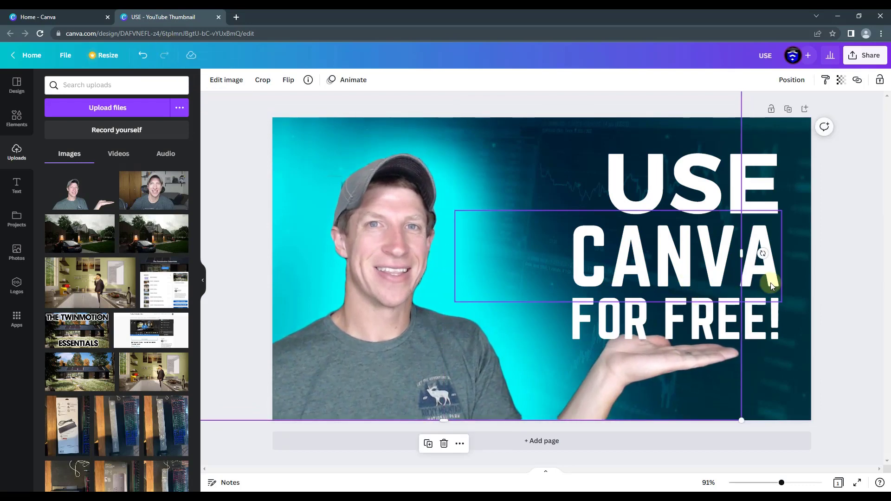
pyautogui.moveTo(718, 183); pyautogui.dragTo(717, 164)
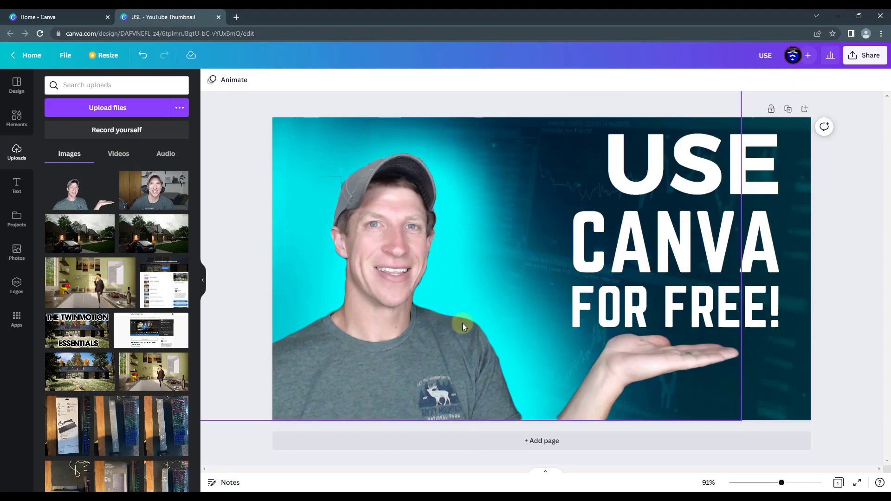
# Add a second page and apply the "Business Strategy" template to it.
pyautogui.click(539, 442)
pyautogui.click(14, 86)
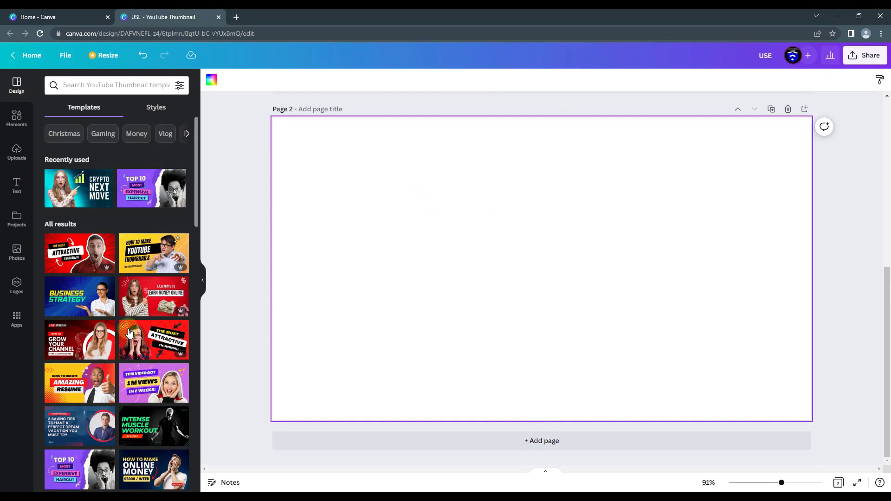
pyautogui.click(86, 301)
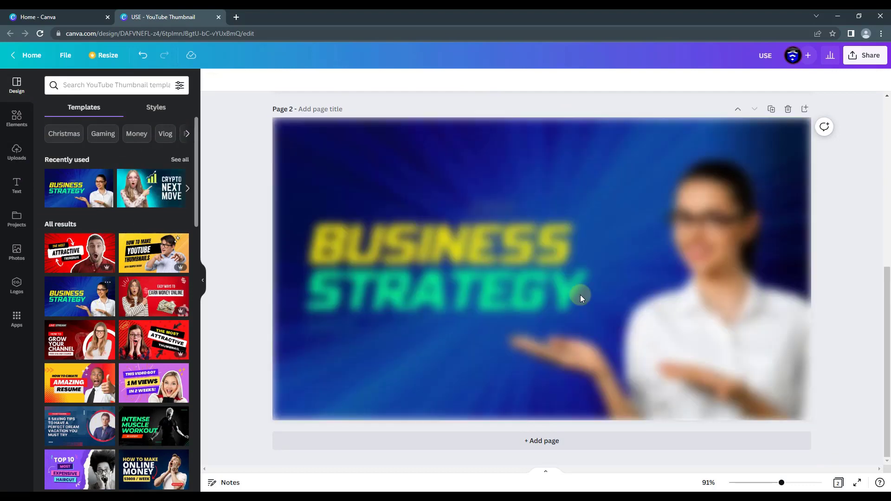
pyautogui.click(448, 171)
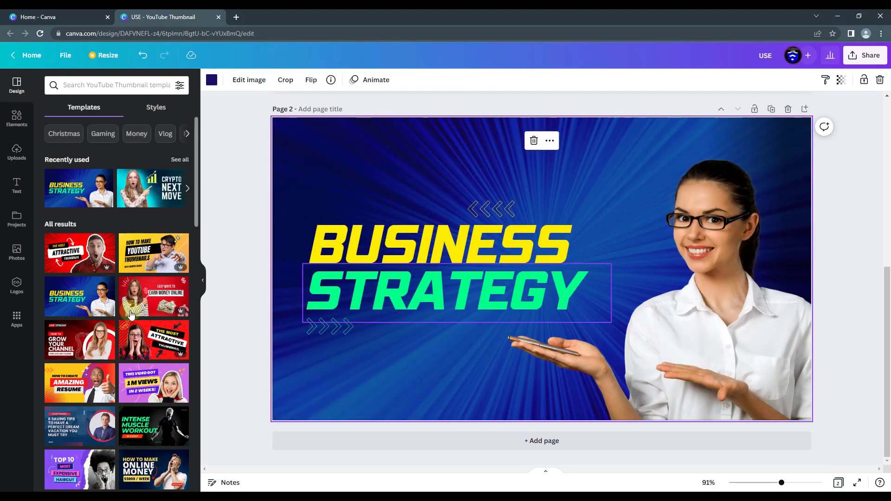
# Replace page 2's design with the "The Best Mobile Games" template.
pyautogui.scroll(-7, 99, 302)
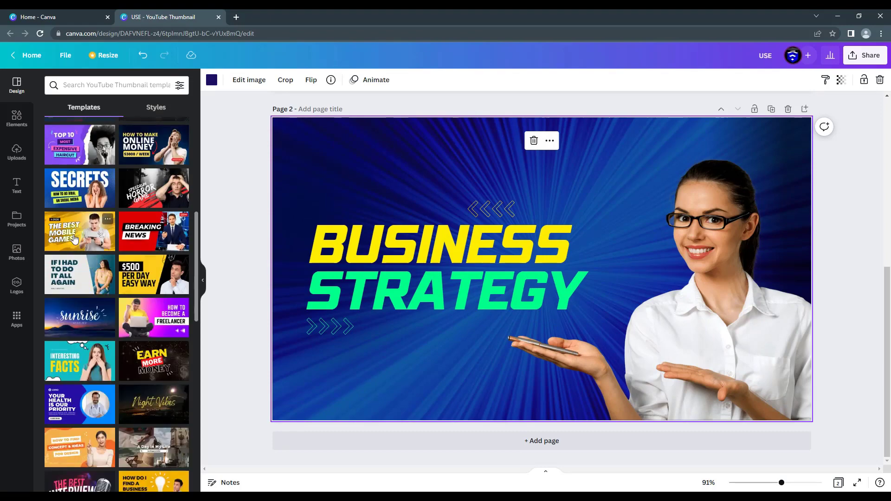
pyautogui.click(74, 234)
pyautogui.click(574, 190)
# Try the "Product Review" template on page 2, then replace it with the "10 Easy Organic Recipes" template.
pyautogui.scroll(-7, 112, 311)
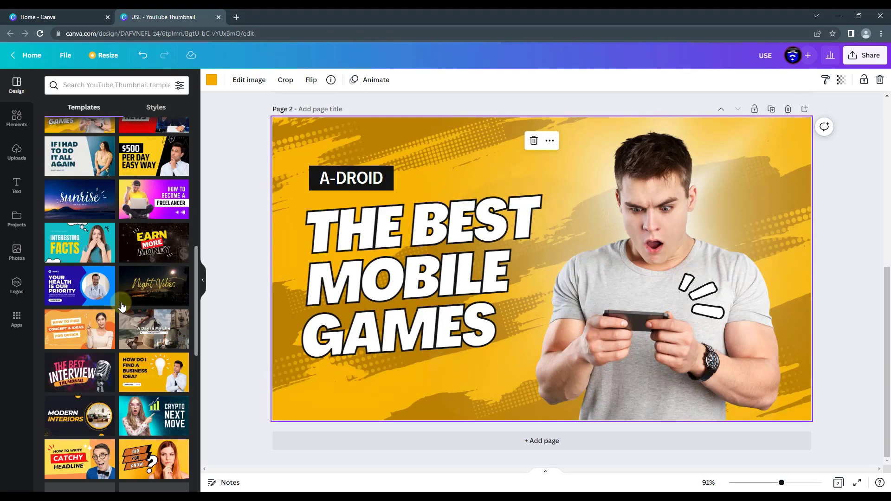
pyautogui.scroll(-5, 112, 310)
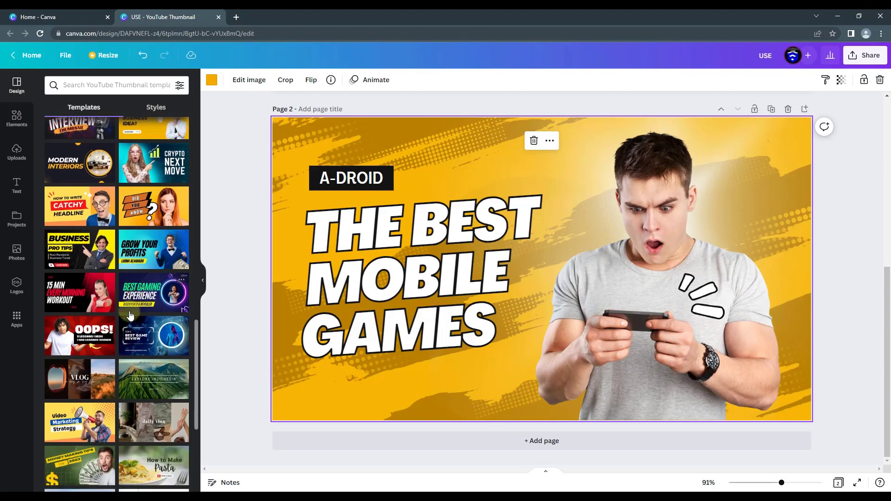
pyautogui.scroll(-5, 100, 265)
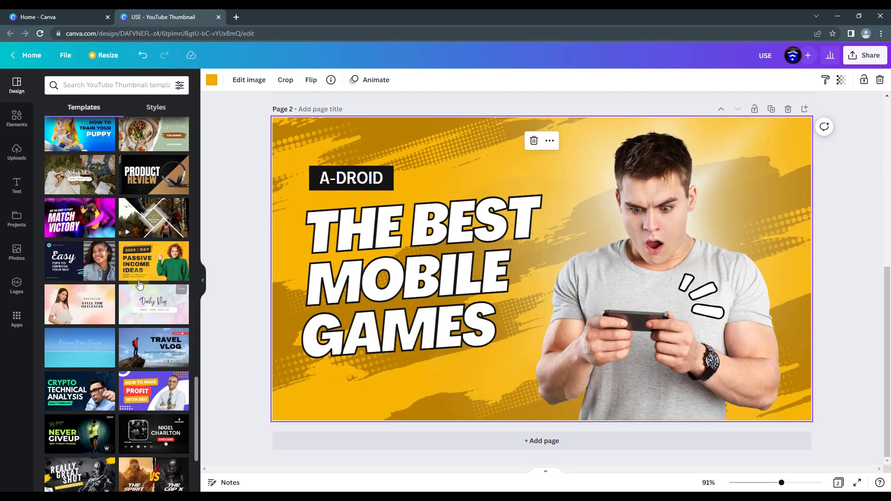
pyautogui.click(151, 219)
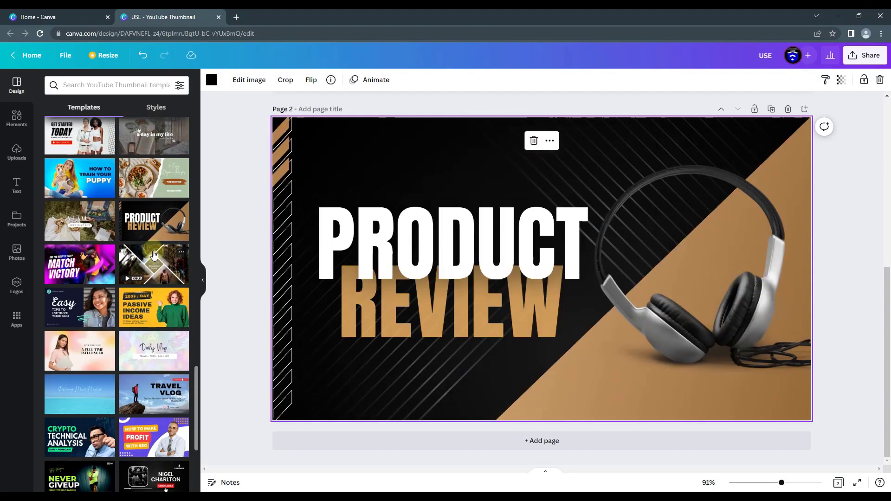
pyautogui.click(145, 171)
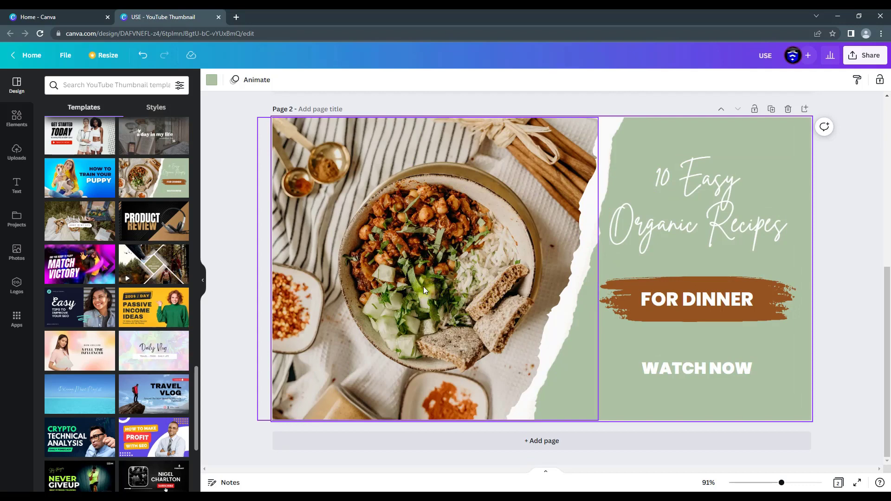
# Return to the Canva home page and look over the recent designs, such as planning sheets, banners and logos.
pyautogui.click(51, 17)
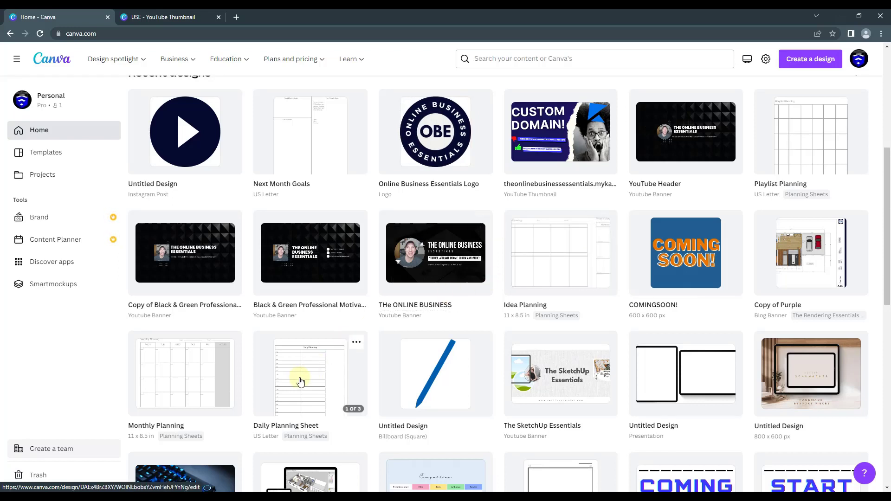
pyautogui.scroll(-1, 182, 381)
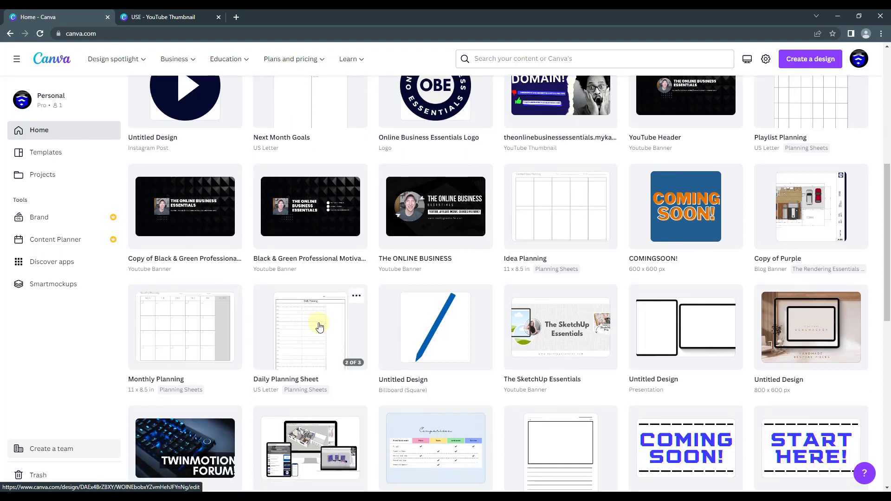
pyautogui.scroll(2, 636, 211)
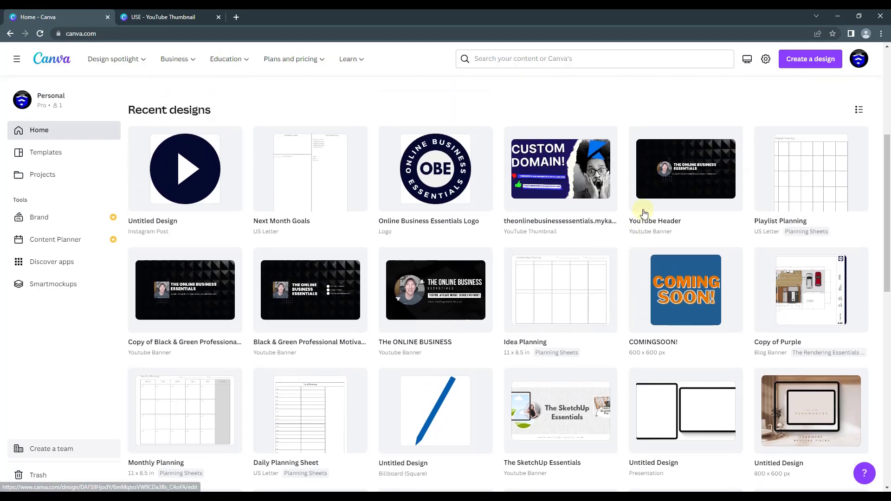
pyautogui.scroll(-1, 640, 205)
pyautogui.scroll(-4, 604, 153)
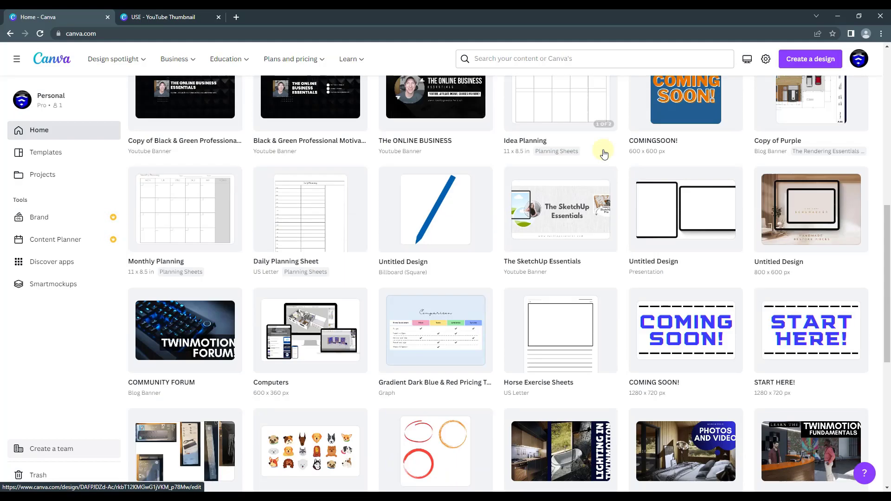
# Finish looking over the recent designs and open "The SketchUp Essentials" brand kit to view its logos, colors and fonts.
pyautogui.scroll(2, 604, 154)
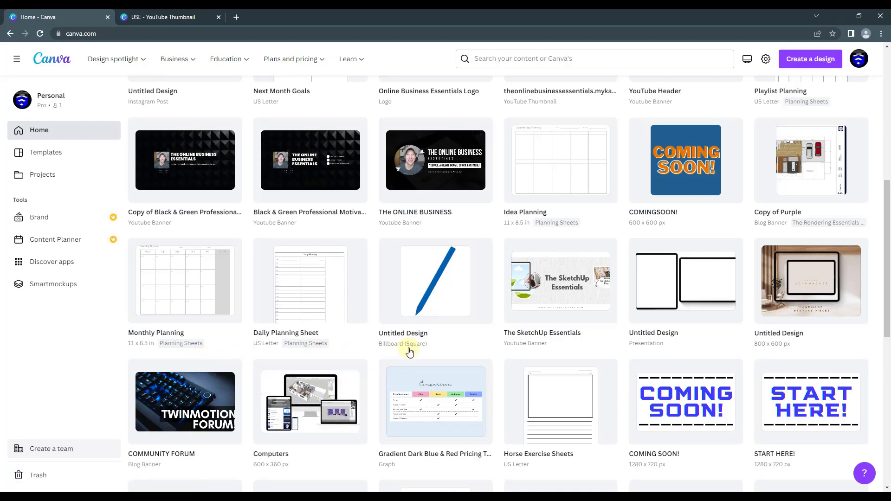
pyautogui.scroll(8, 409, 352)
pyautogui.scroll(-4, 611, 259)
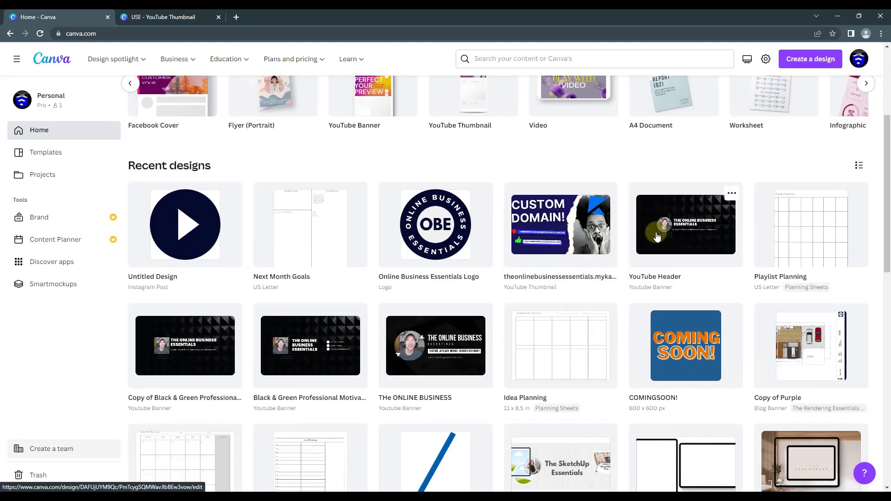
pyautogui.scroll(-1, 657, 237)
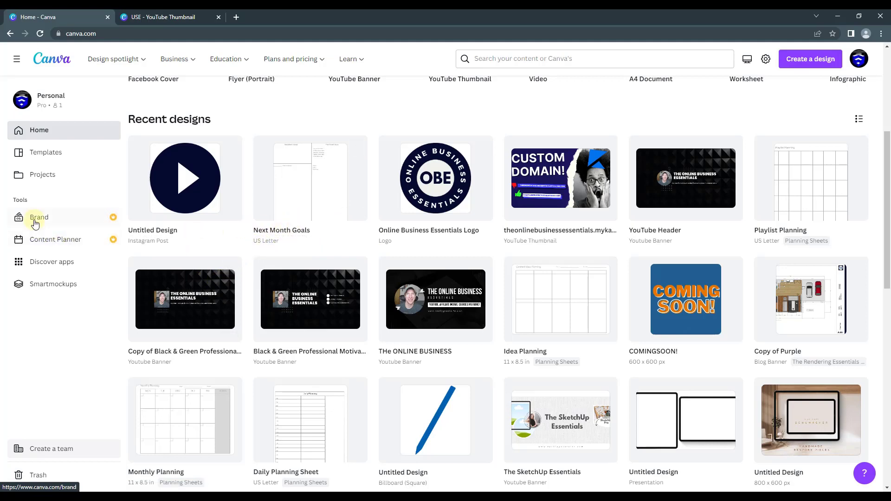
pyautogui.scroll(2, 559, 251)
pyautogui.scroll(2, 559, 250)
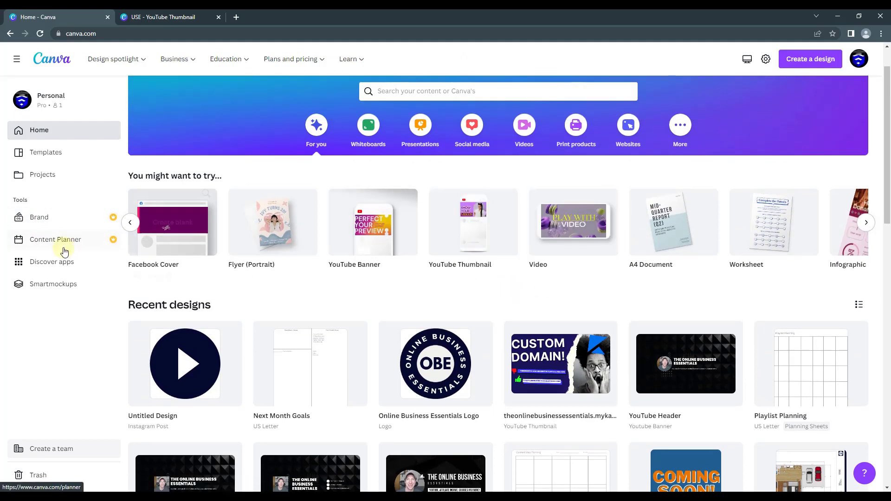
pyautogui.click(51, 217)
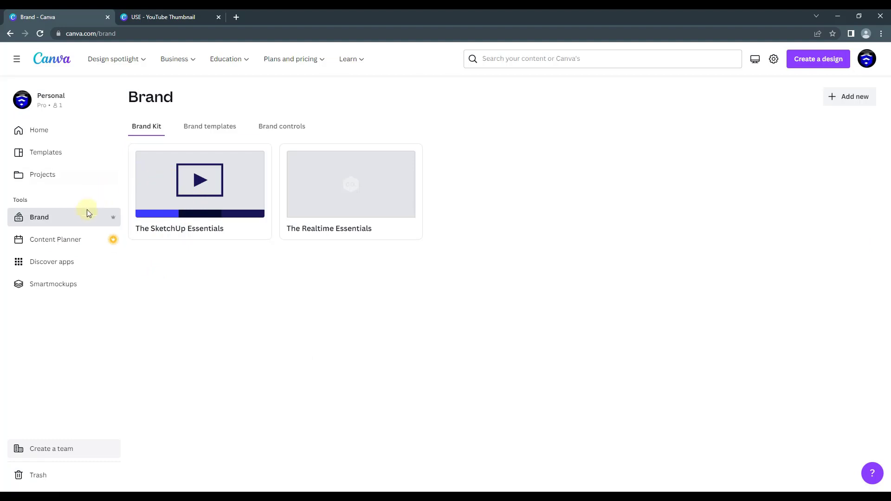
pyautogui.click(199, 172)
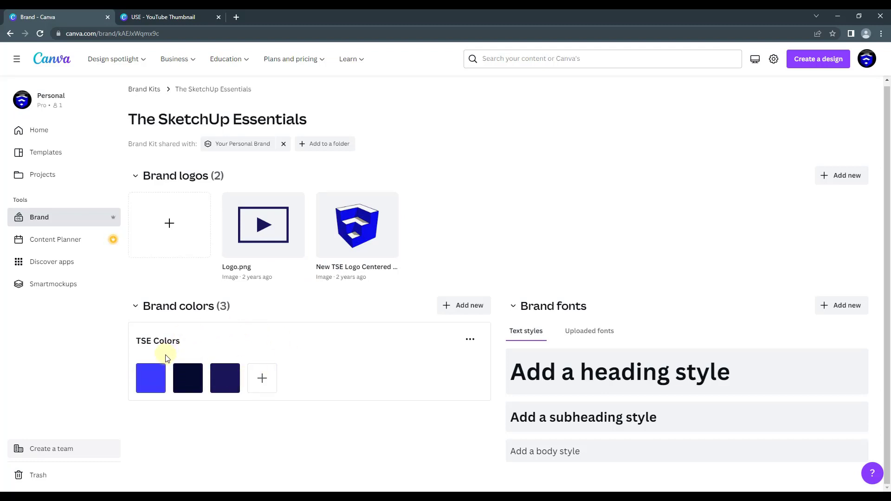
# In the YouTube thumbnail design, try the three TSE Colors on page 1's "USE" text, then set the text back to white.
pyautogui.click(191, 17)
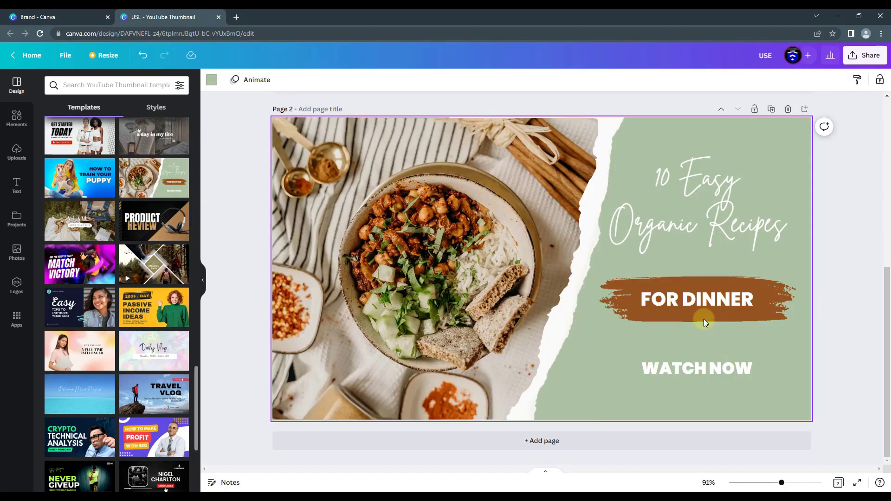
pyautogui.scroll(5, 583, 283)
pyautogui.scroll(3, 583, 282)
pyautogui.click(664, 181)
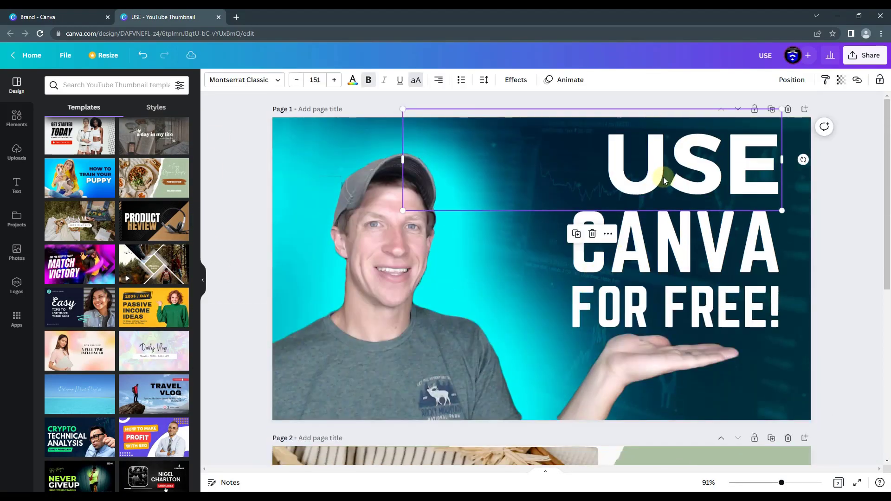
pyautogui.click(659, 170)
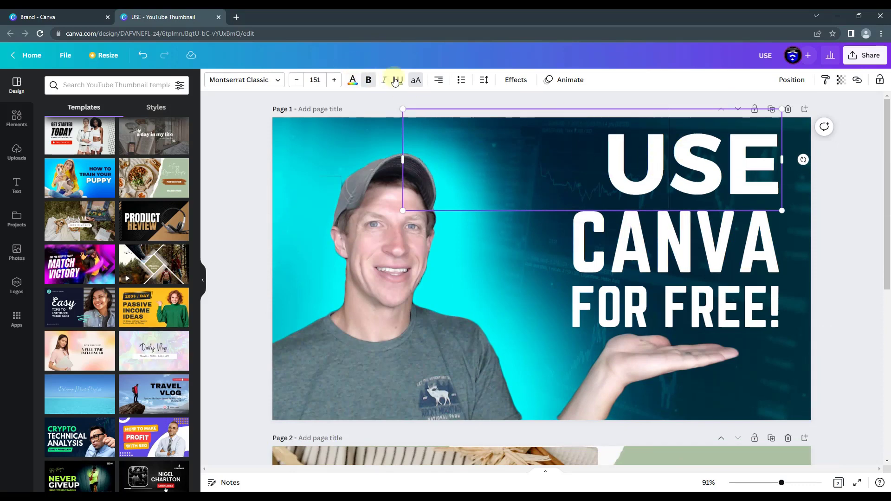
pyautogui.click(844, 151)
pyautogui.click(746, 155)
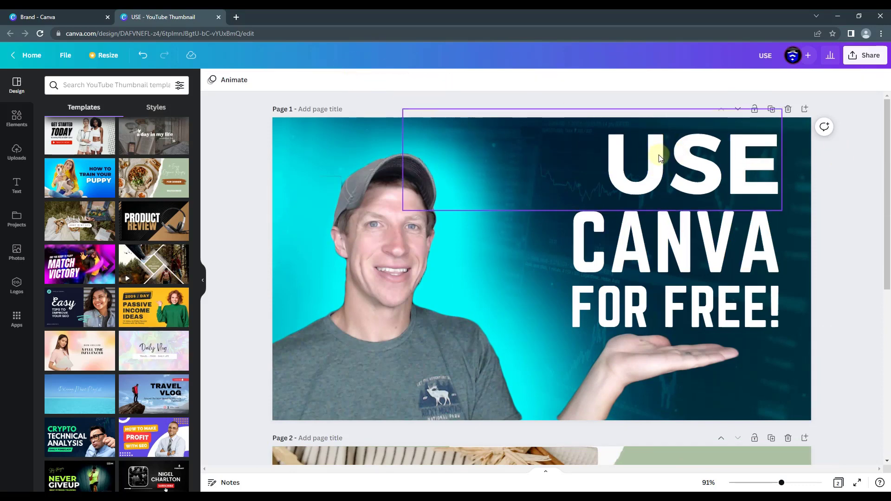
pyautogui.click(353, 82)
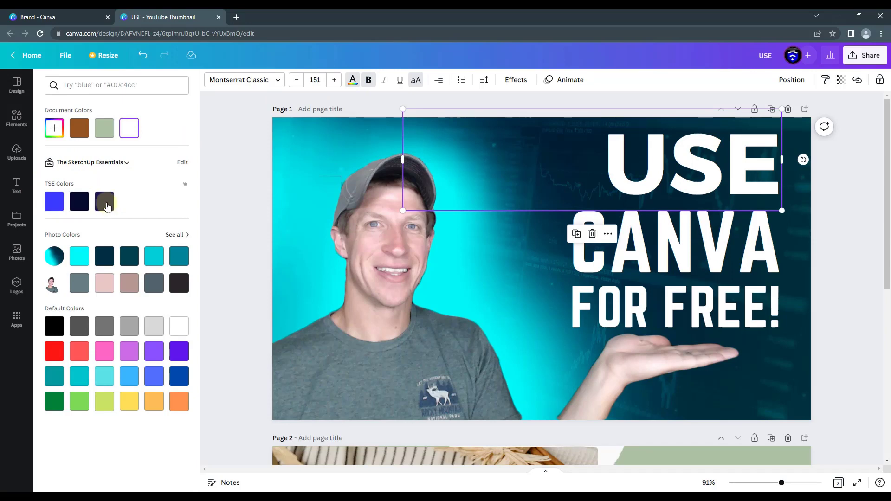
pyautogui.click(51, 201)
pyautogui.click(75, 203)
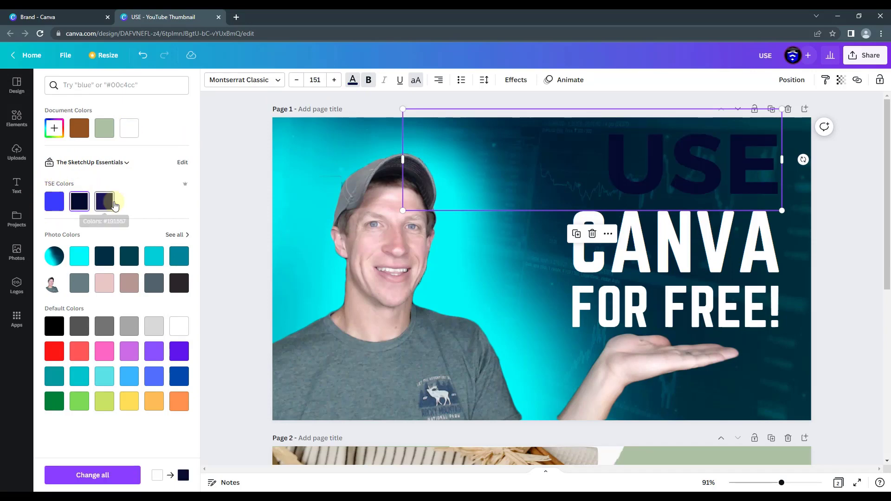
pyautogui.click(114, 205)
pyautogui.click(53, 209)
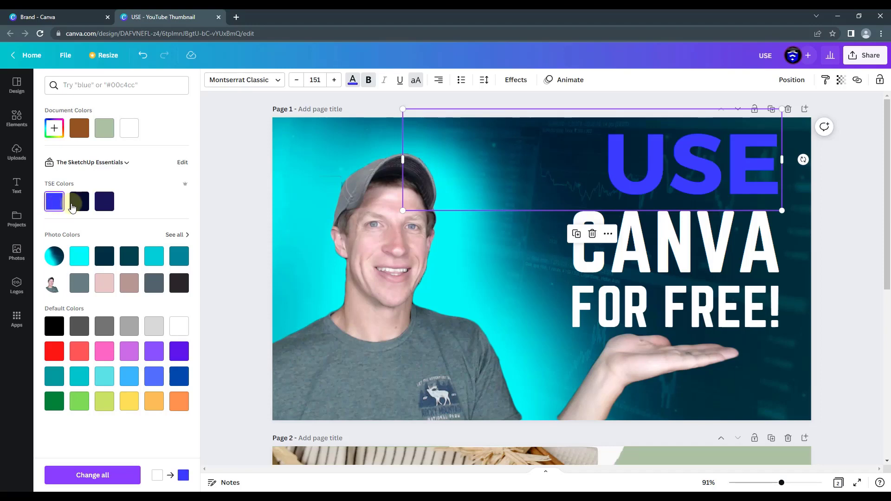
pyautogui.click(72, 208)
pyautogui.click(111, 205)
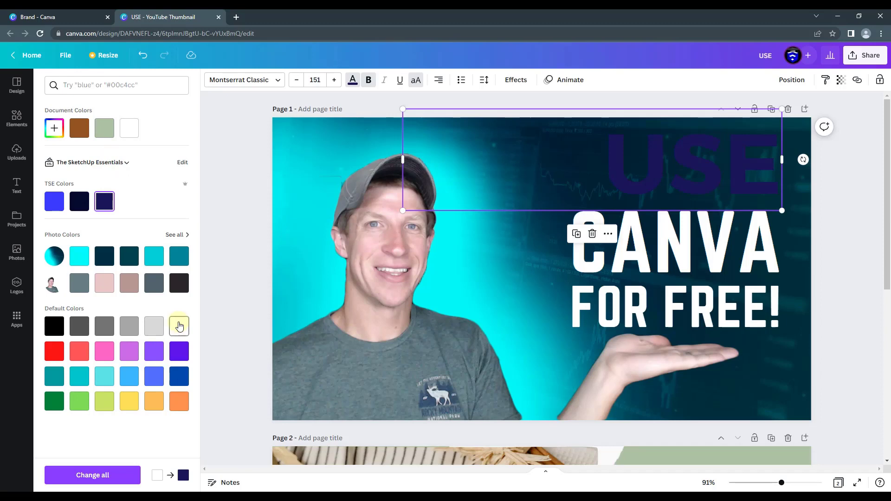
pyautogui.click(179, 326)
# Open the Content Planner from the brand page and look over the December 2022 calendar and its scheduling options.
pyautogui.click(42, 17)
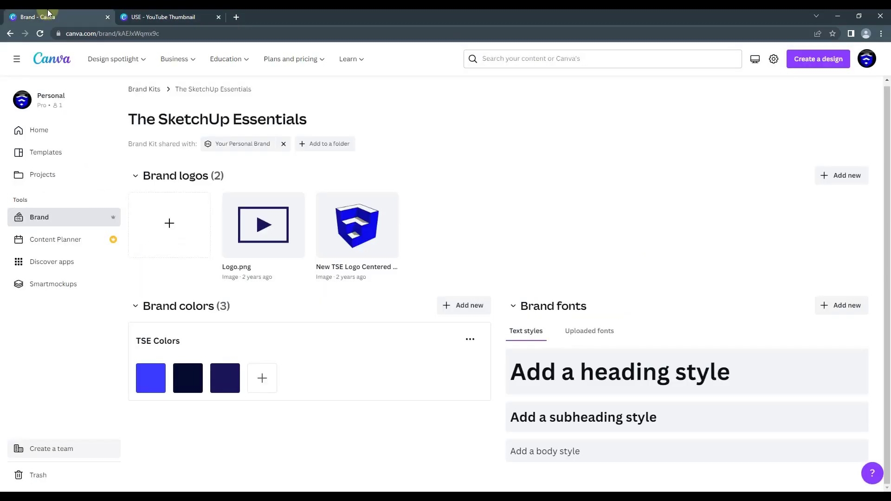
pyautogui.click(58, 241)
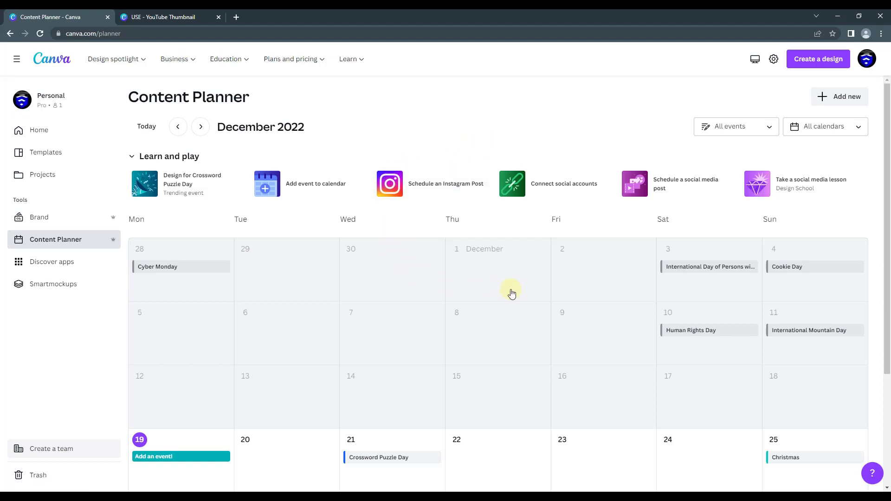
pyautogui.scroll(-2, 512, 294)
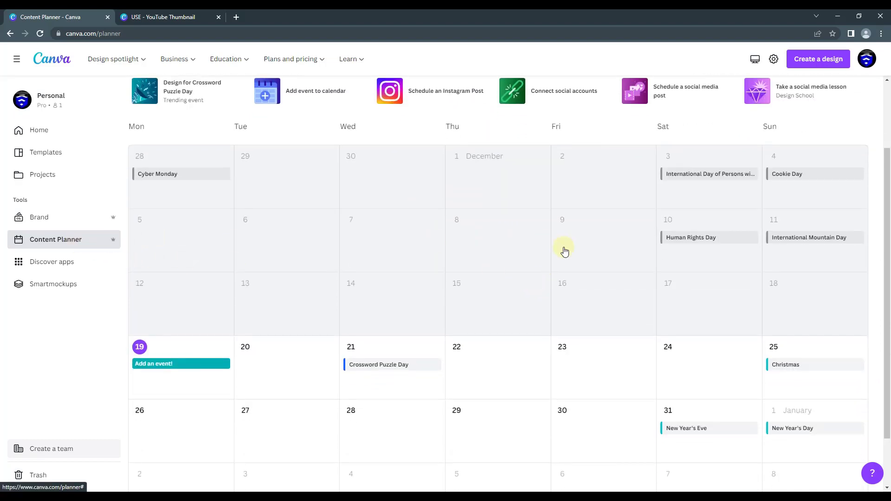
pyautogui.scroll(2, 564, 251)
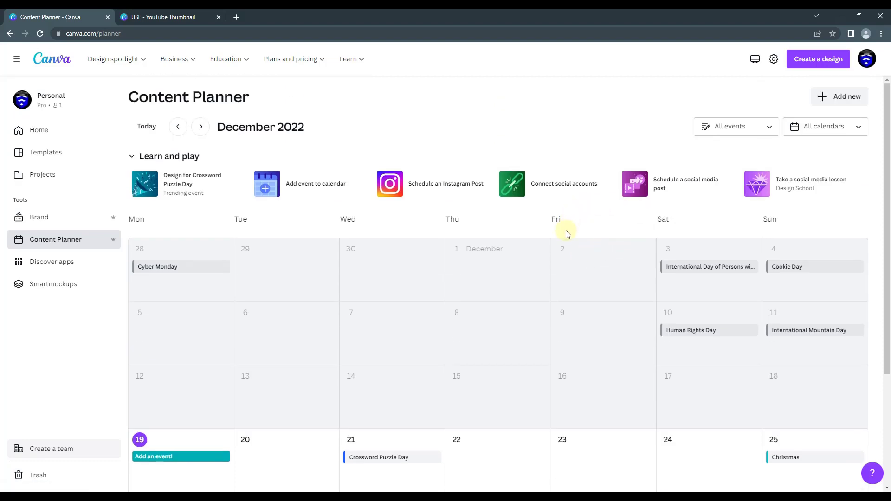
pyautogui.scroll(-1, 577, 222)
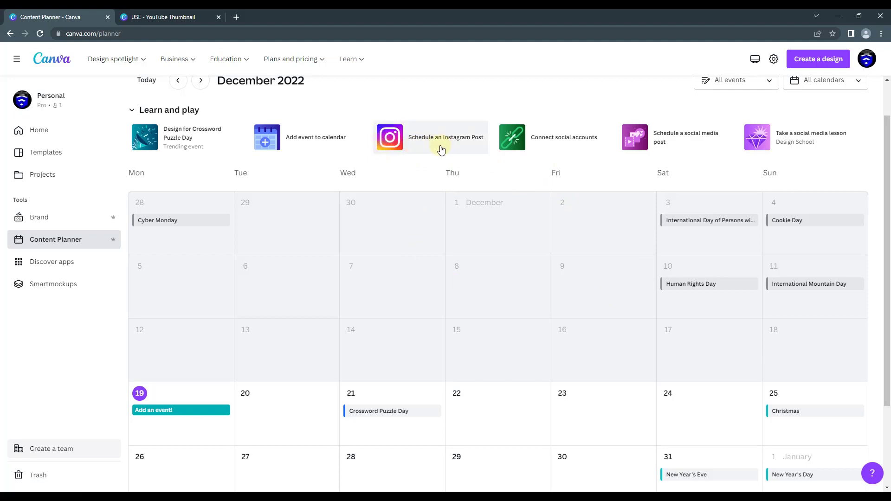
pyautogui.scroll(-2, 440, 149)
pyautogui.scroll(3, 496, 279)
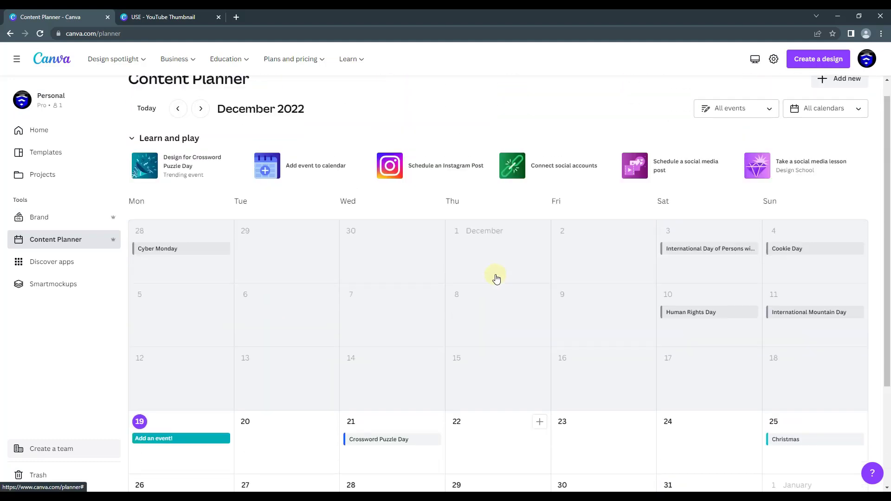
pyautogui.scroll(1, 508, 278)
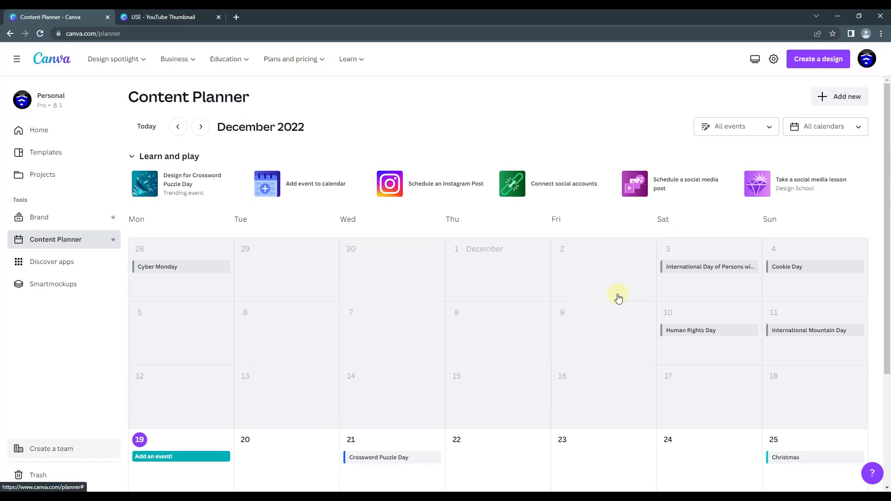
pyautogui.scroll(-1, 612, 298)
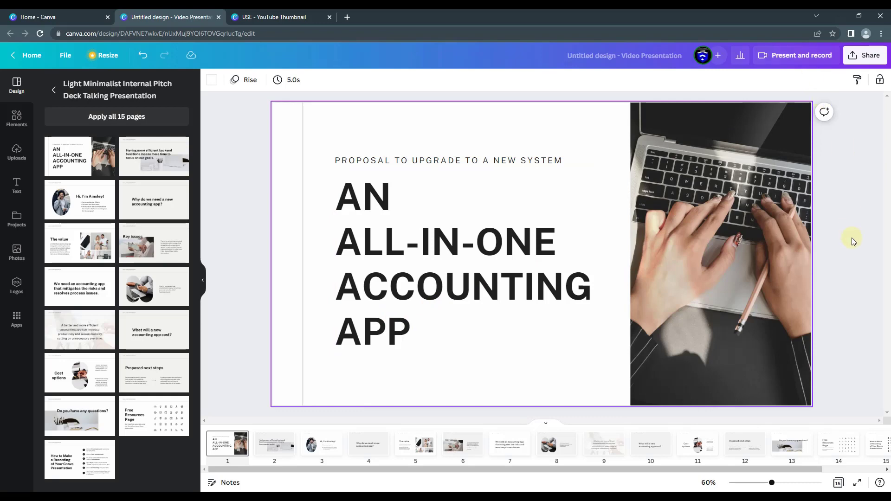
# Look through the slides of the "Light Minimalist Internal Pitch Deck Talking Presentation" from page 2 onward.
pyautogui.click(281, 442)
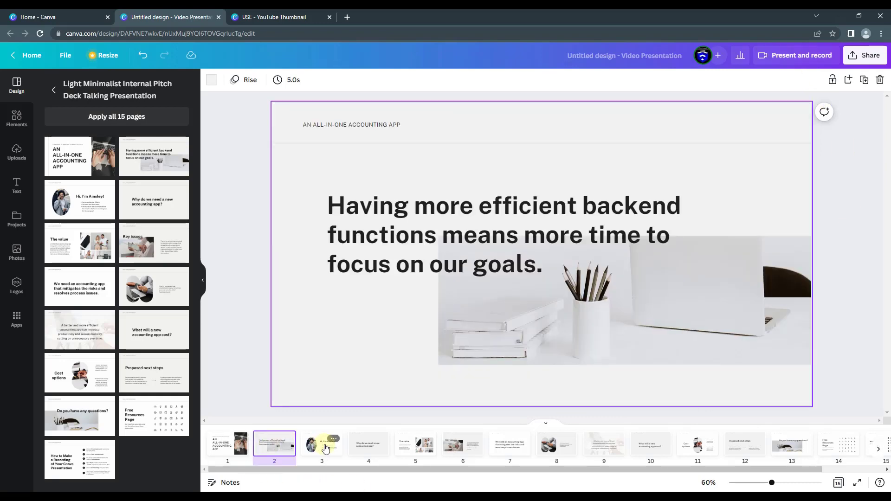
pyautogui.click(326, 449)
pyautogui.click(360, 453)
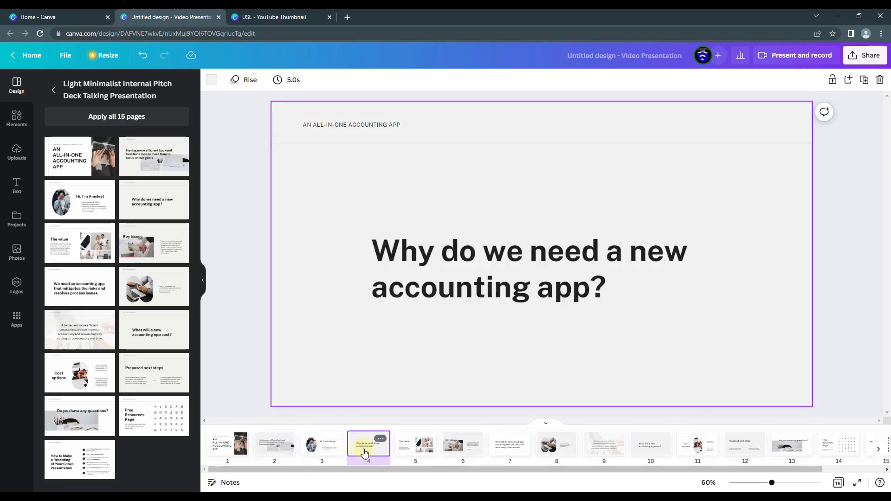
pyautogui.click(410, 450)
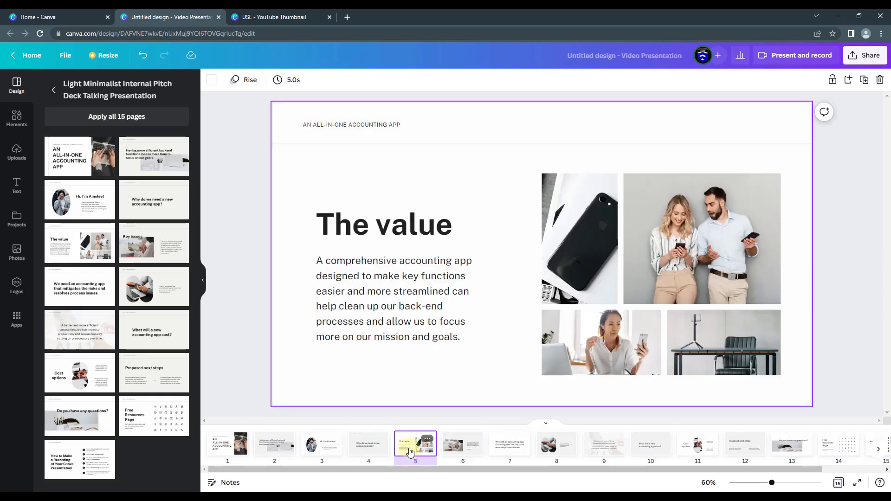
pyautogui.click(471, 450)
pyautogui.click(502, 453)
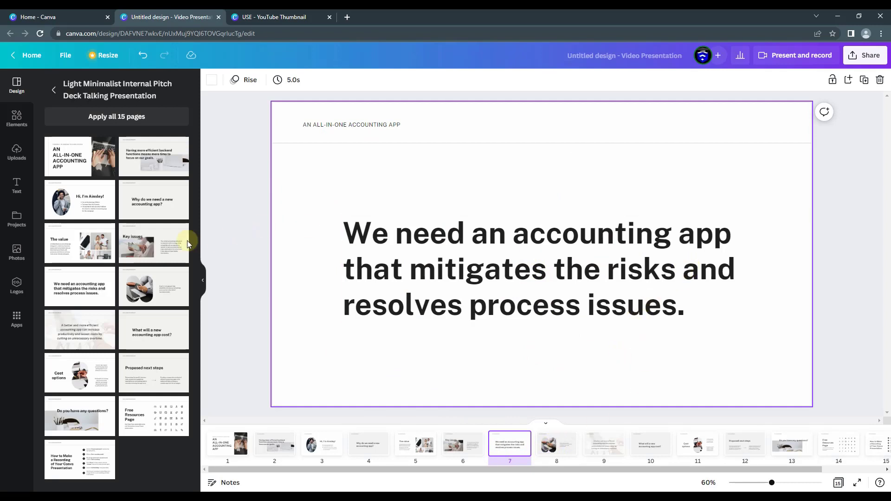
pyautogui.click(558, 444)
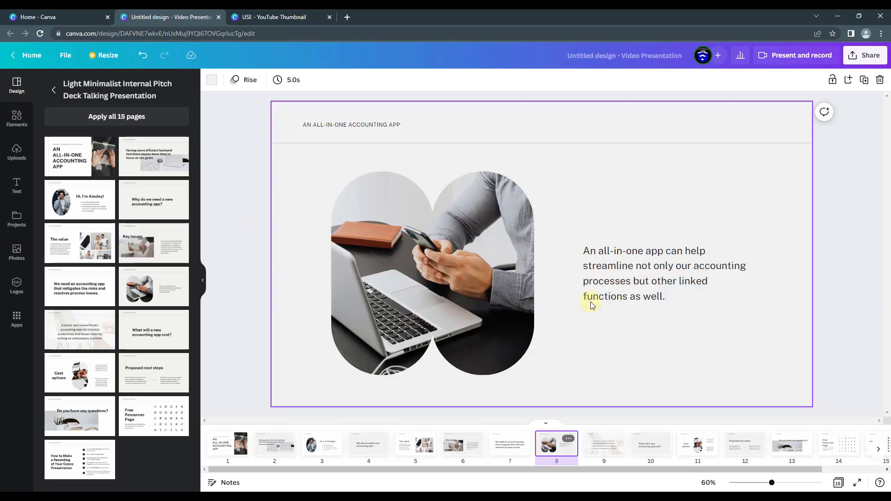
pyautogui.click(643, 444)
pyautogui.click(698, 444)
pyautogui.click(586, 232)
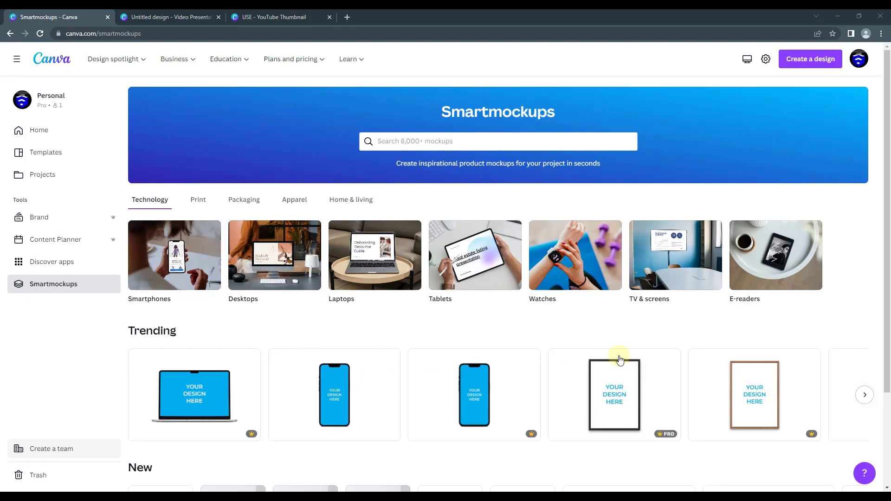
# Look over the Smartmockups page and its Tablets collection, then return to the Canva home page.
pyautogui.scroll(-3, 694, 352)
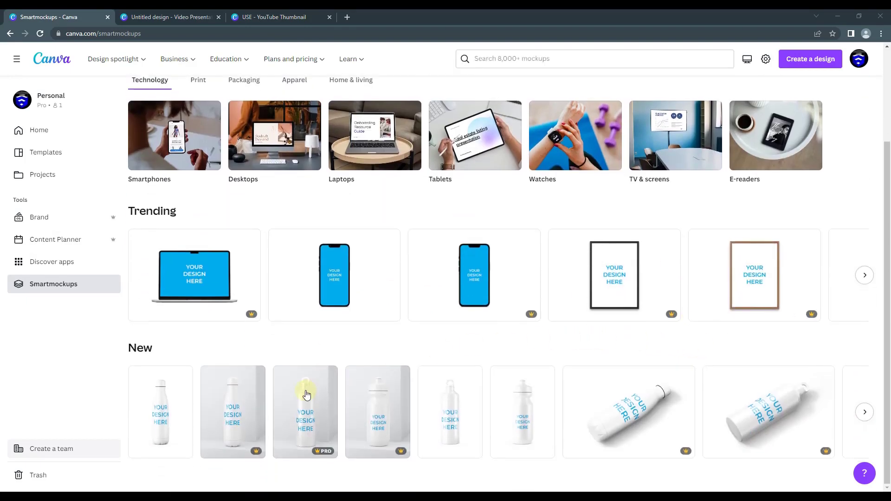
pyautogui.scroll(3, 339, 292)
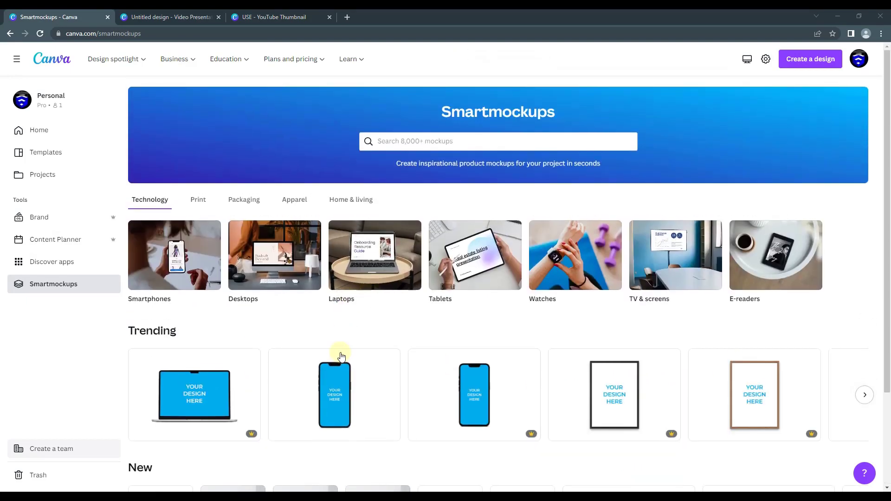
pyautogui.click(469, 257)
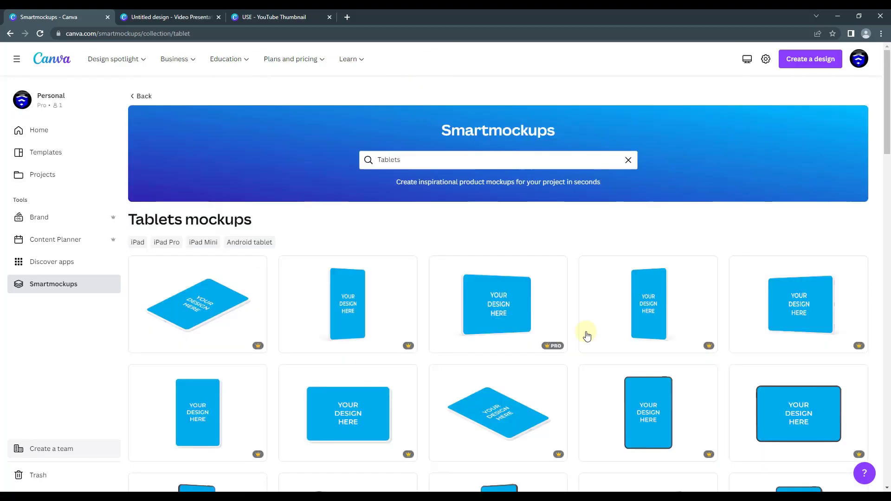
pyautogui.scroll(-3, 423, 375)
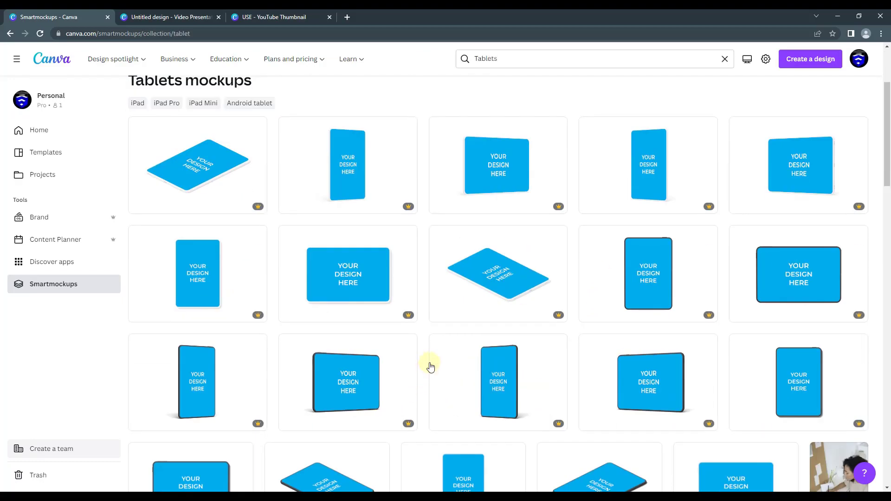
pyautogui.scroll(3, 431, 367)
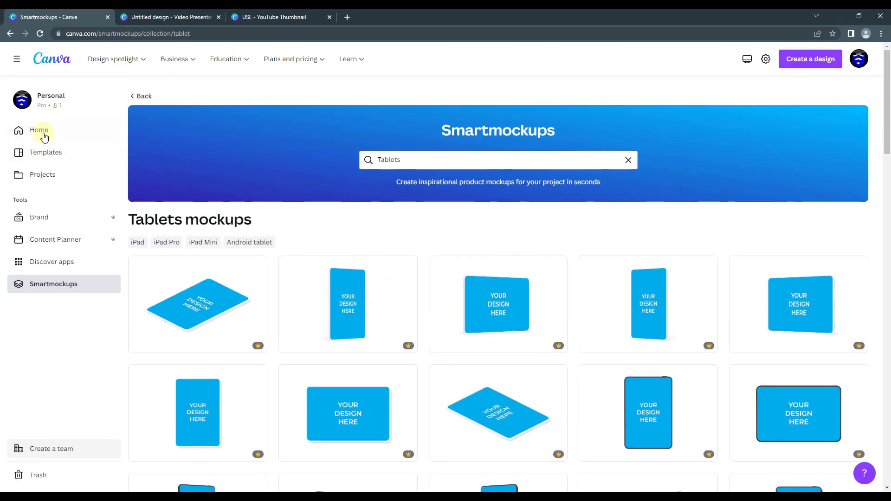
pyautogui.click(45, 135)
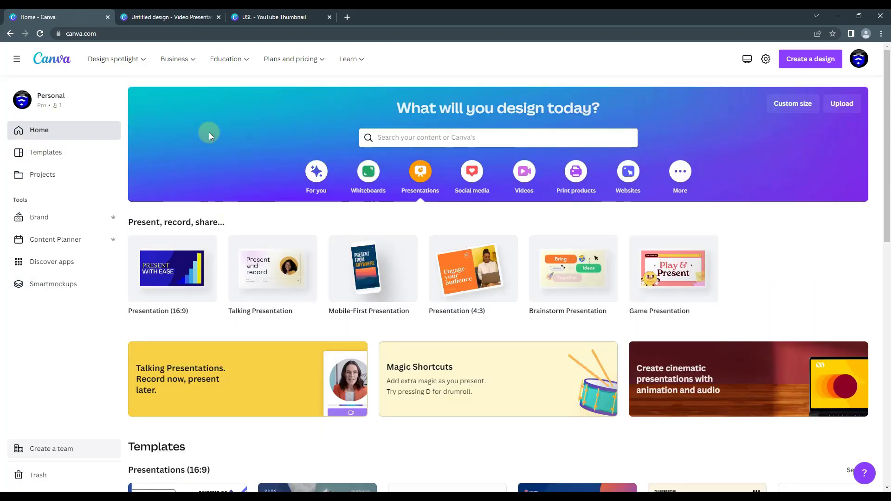
# Switch to the YouTube thumbnail design, start cropping the man's photo on page 1, and cancel the crop.
pyautogui.click(253, 17)
pyautogui.click(406, 266)
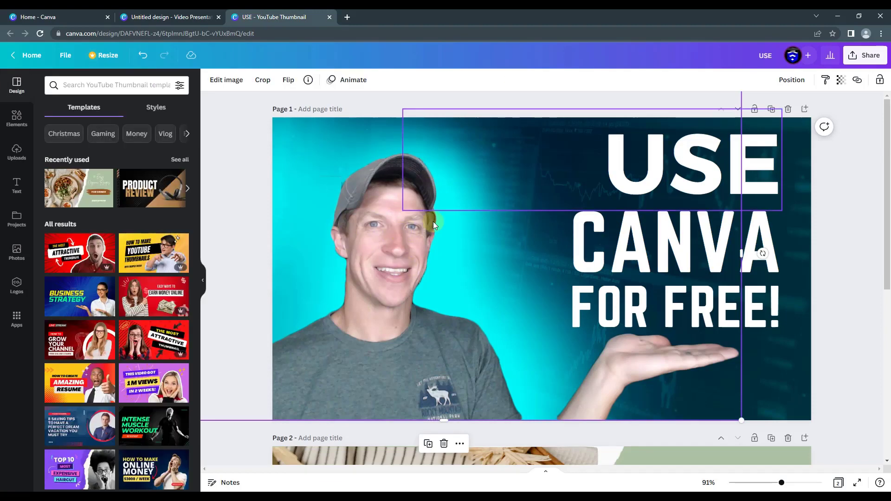
pyautogui.click(262, 79)
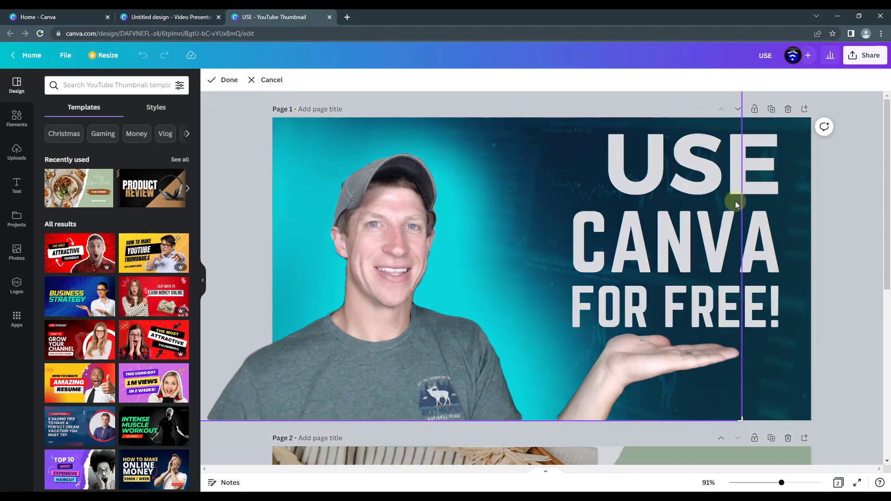
pyautogui.click(270, 80)
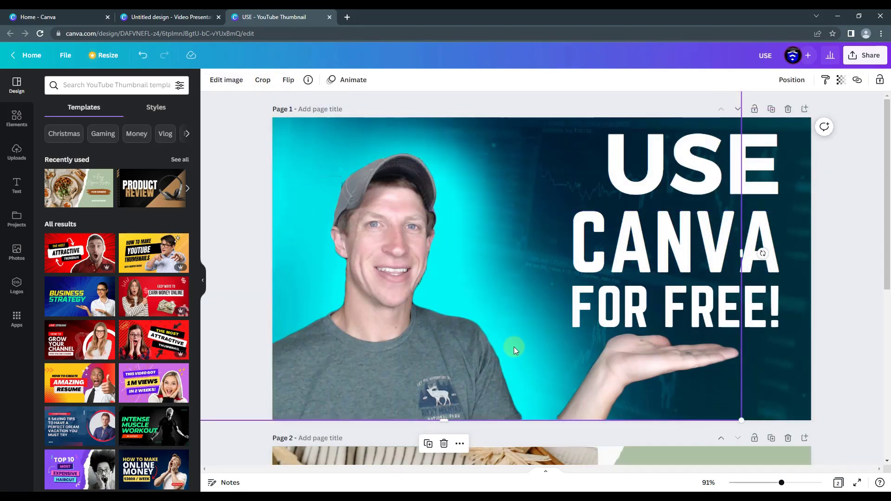